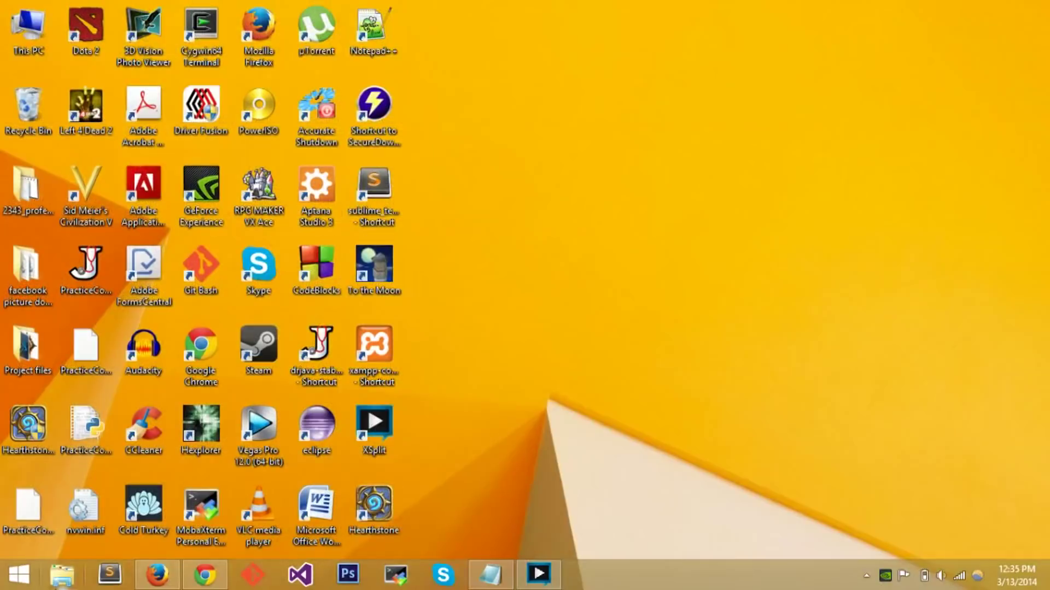
Check in the computer's system properties whether Windows is 32-bit or 64-bit, and close the window
click(62, 574)
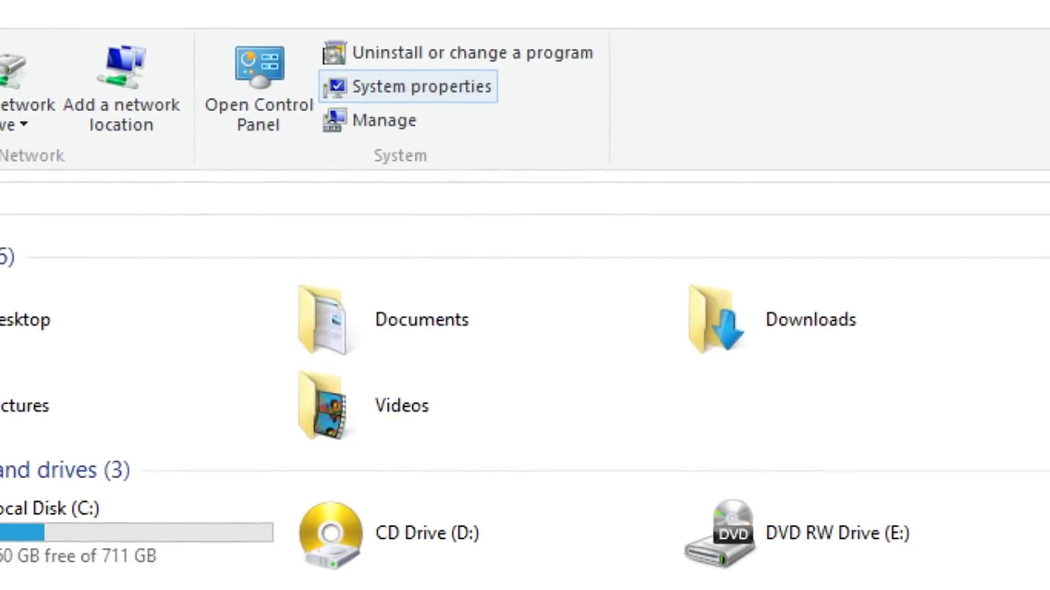
click(393, 66)
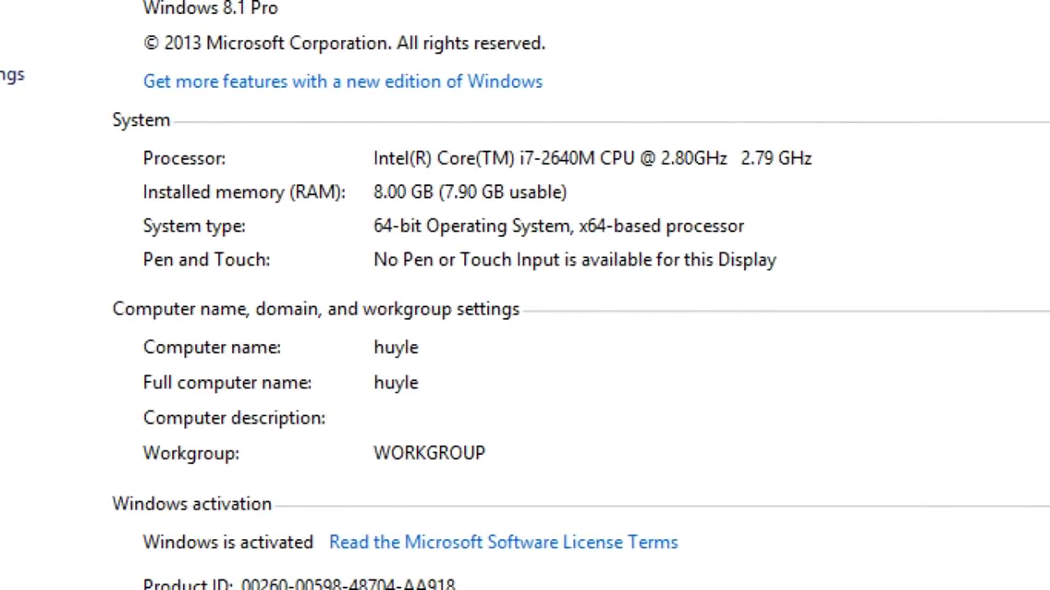
drag(375, 239, 425, 240)
key(Escape)
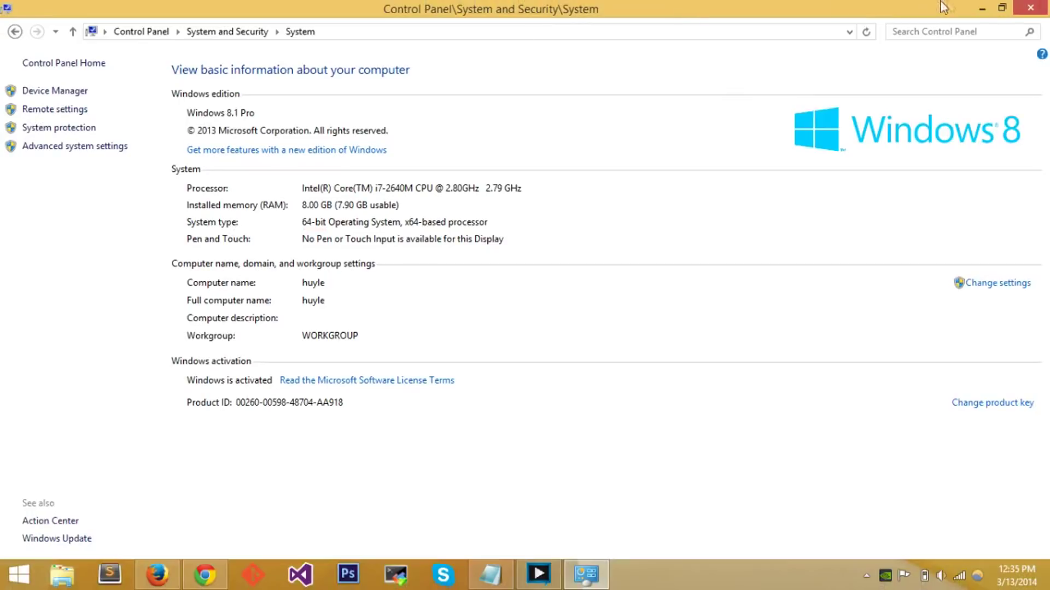
click(1045, 11)
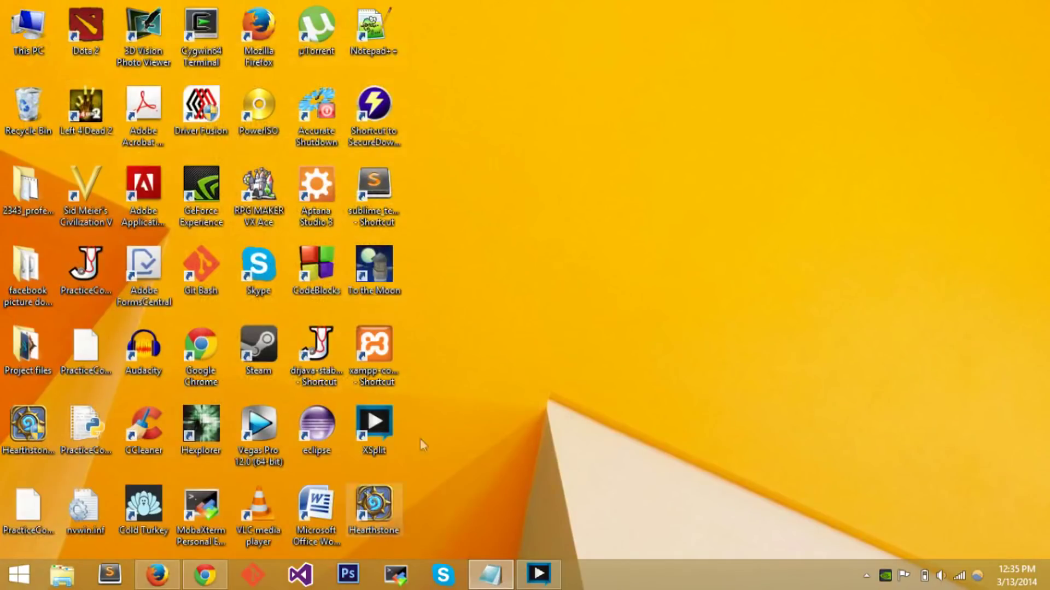
click(222, 563)
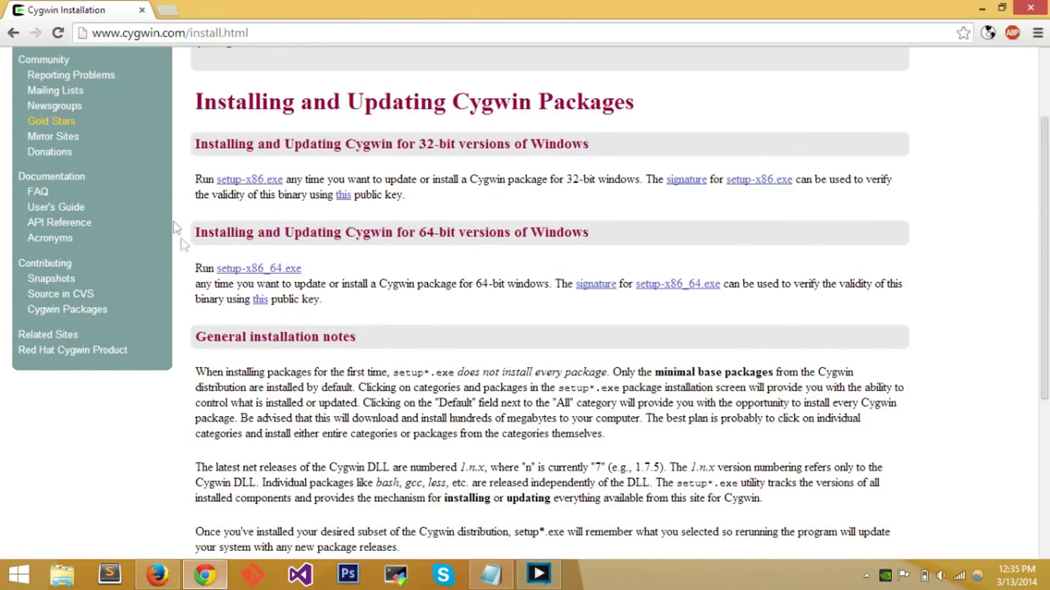
scroll(185, 77, up, 3)
click(186, 34)
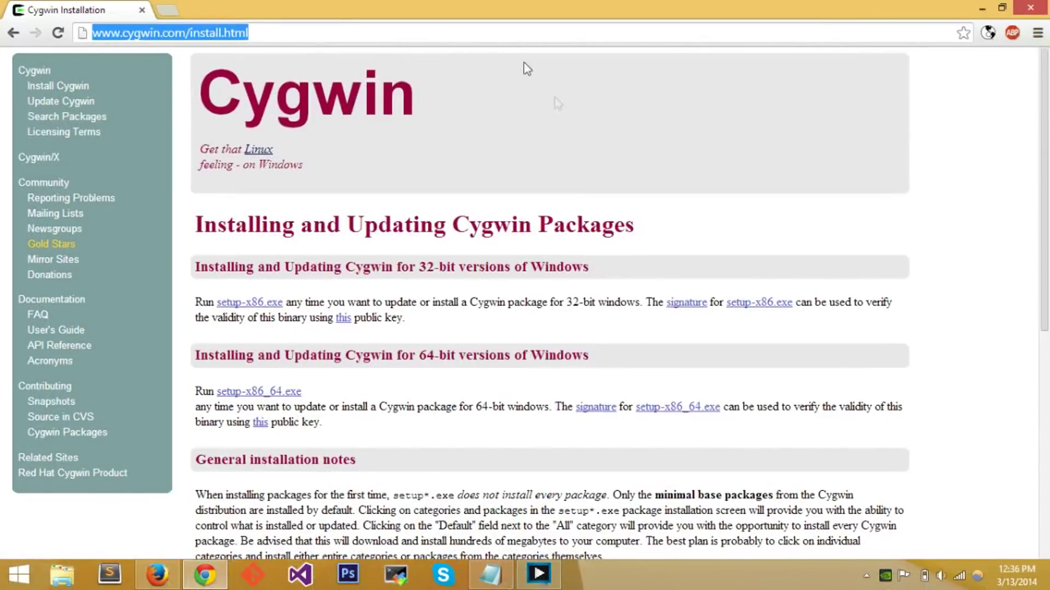
click(636, 152)
scroll(637, 155, down, 1)
scroll(637, 155, down, 3)
scroll(638, 155, up, 2)
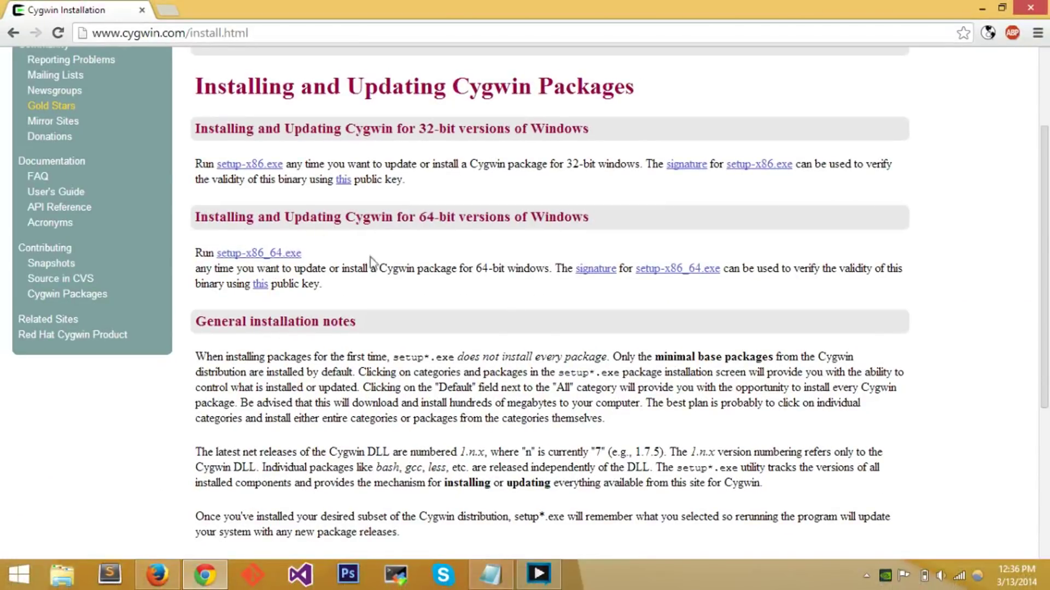
click(264, 255)
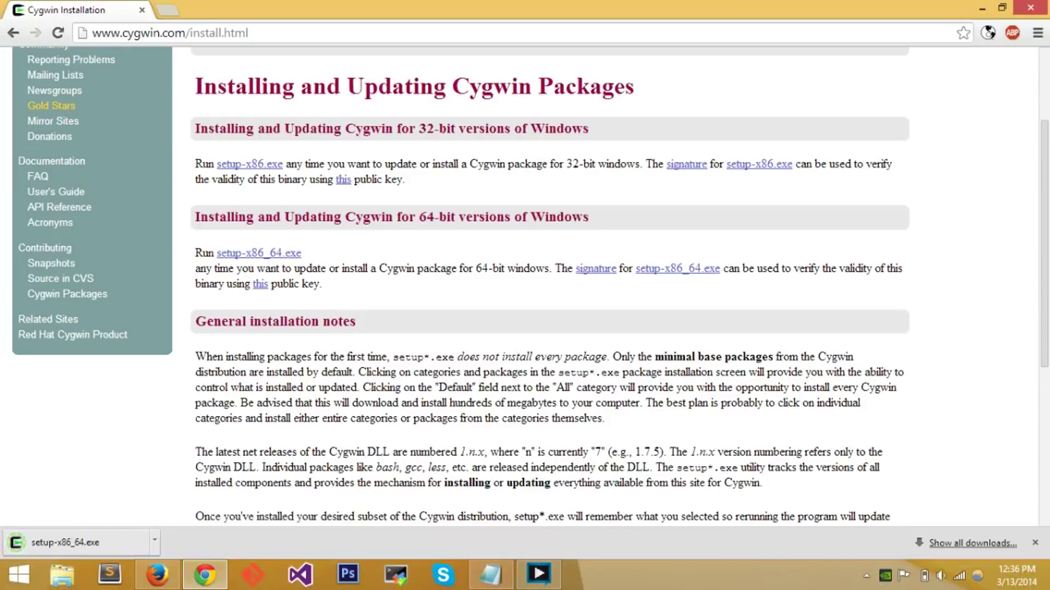
Launch the downloaded setup-x86_64.exe and choose Install from Internet as the download source
scroll(158, 455, down, 1)
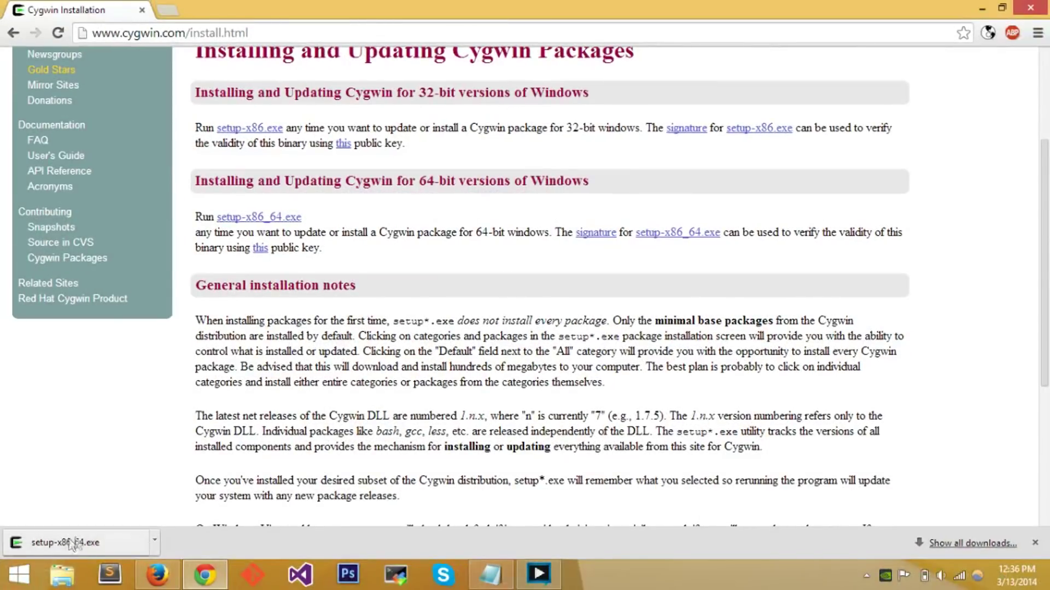
click(73, 543)
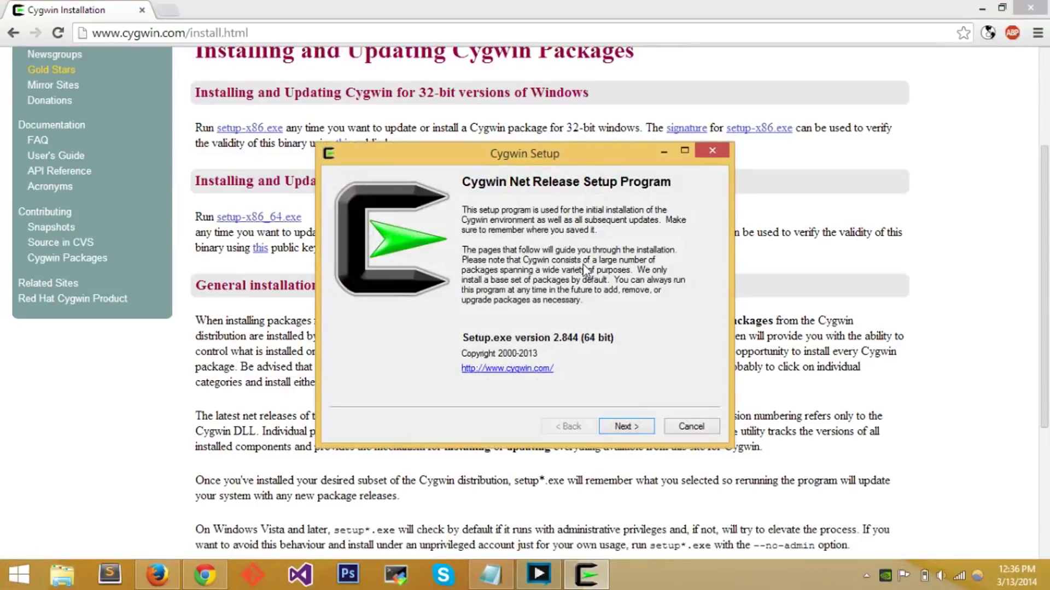
click(621, 427)
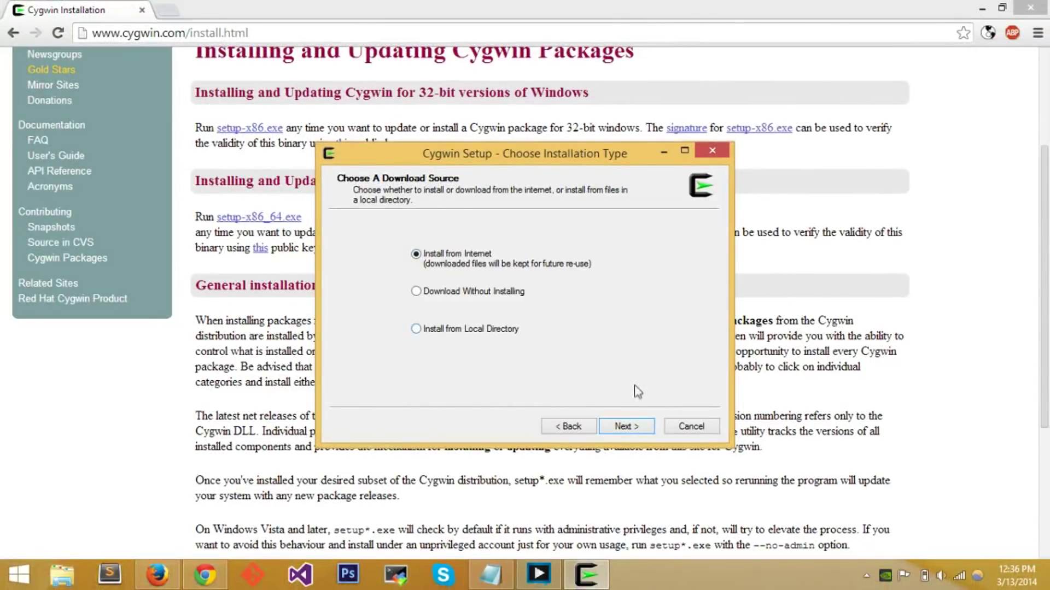
click(623, 426)
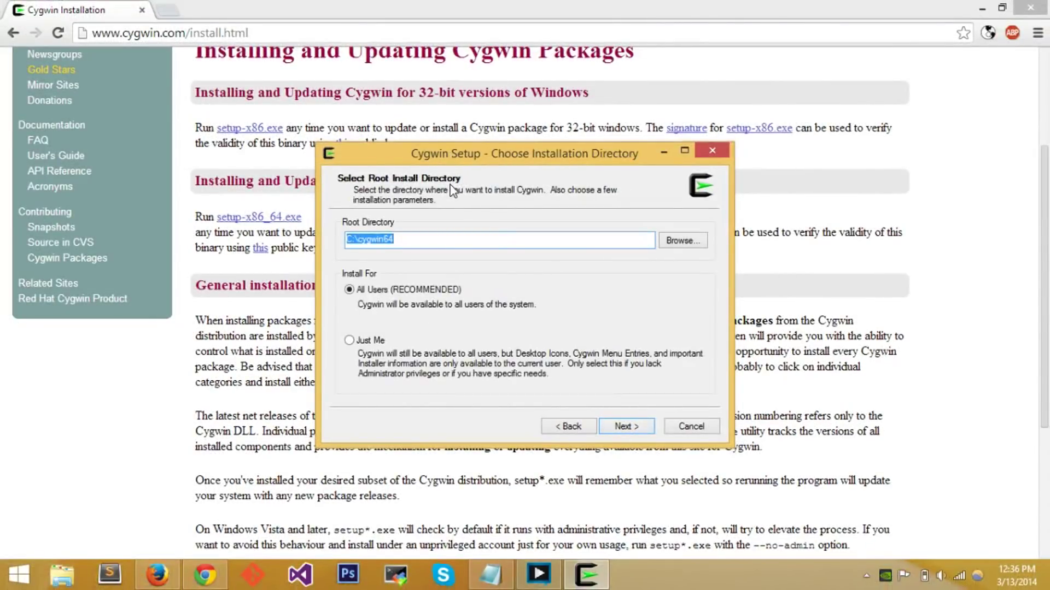
Accept C:\cygwin64 as the root directory for All Users and the Downloads folder as the local package directory
click(430, 240)
click(634, 430)
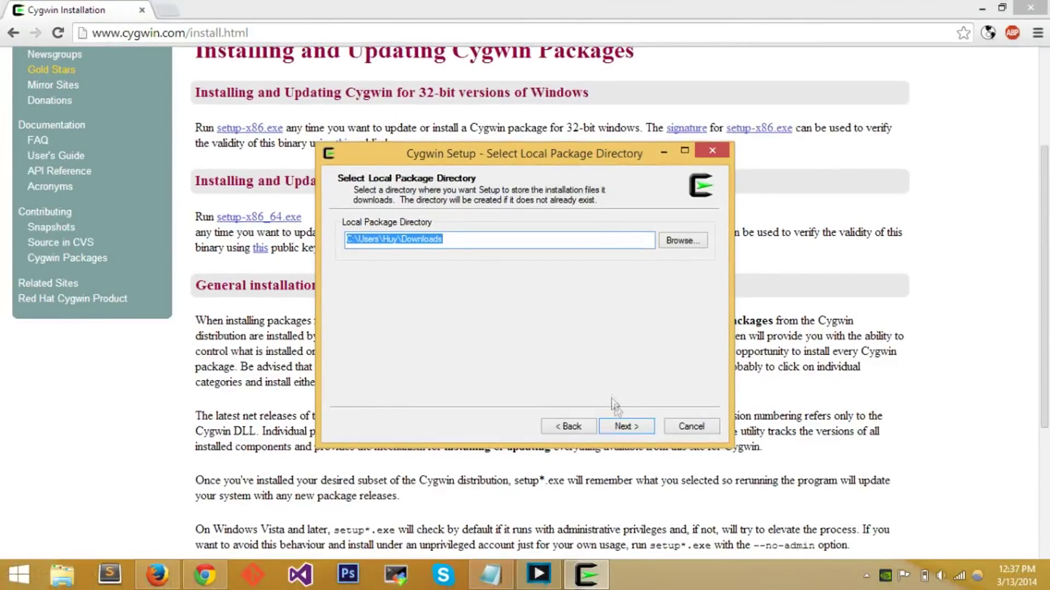
click(618, 427)
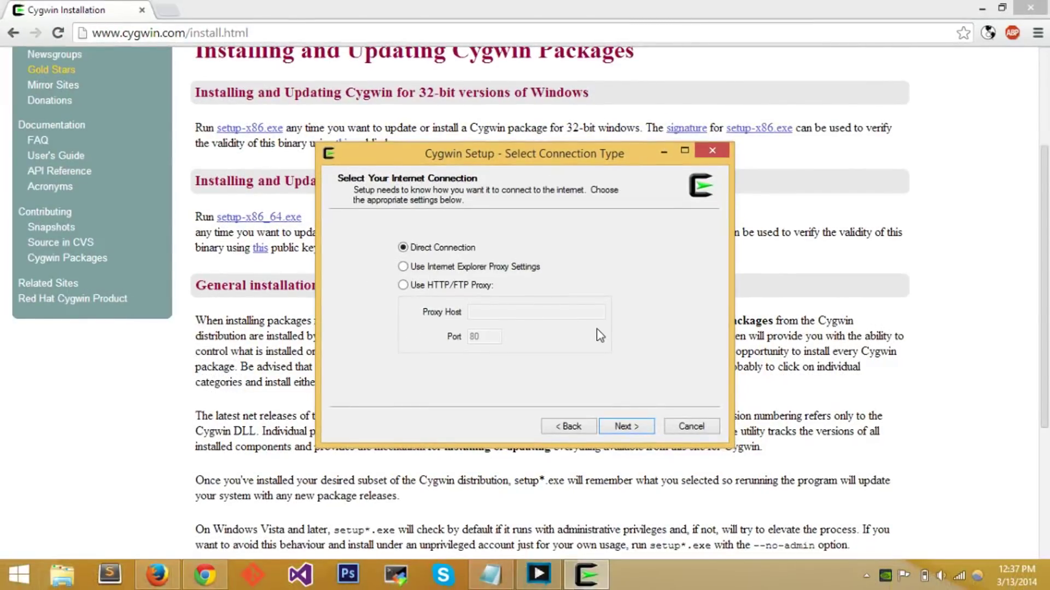
click(641, 425)
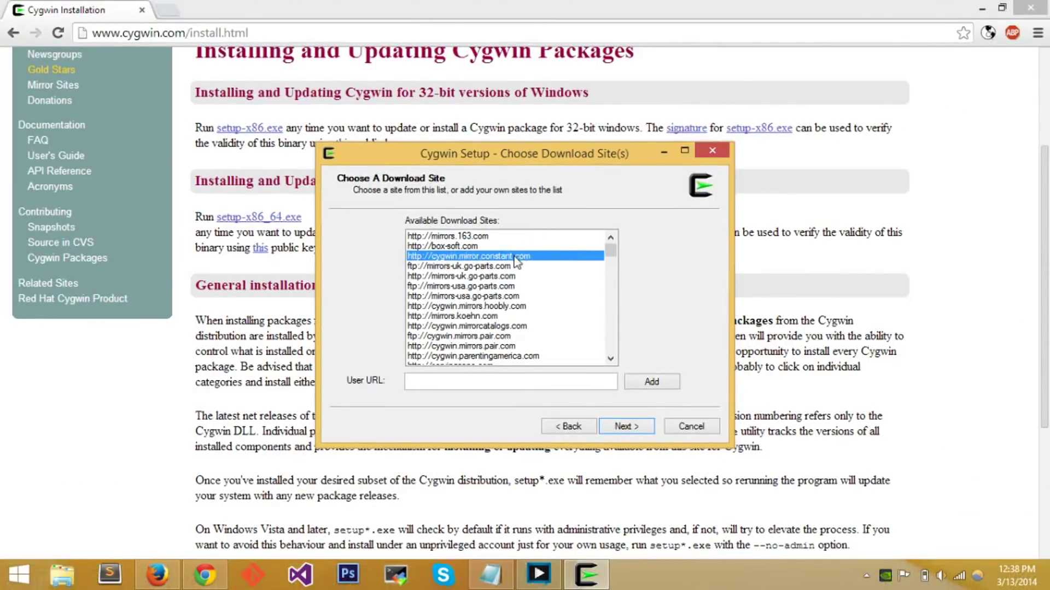
click(629, 427)
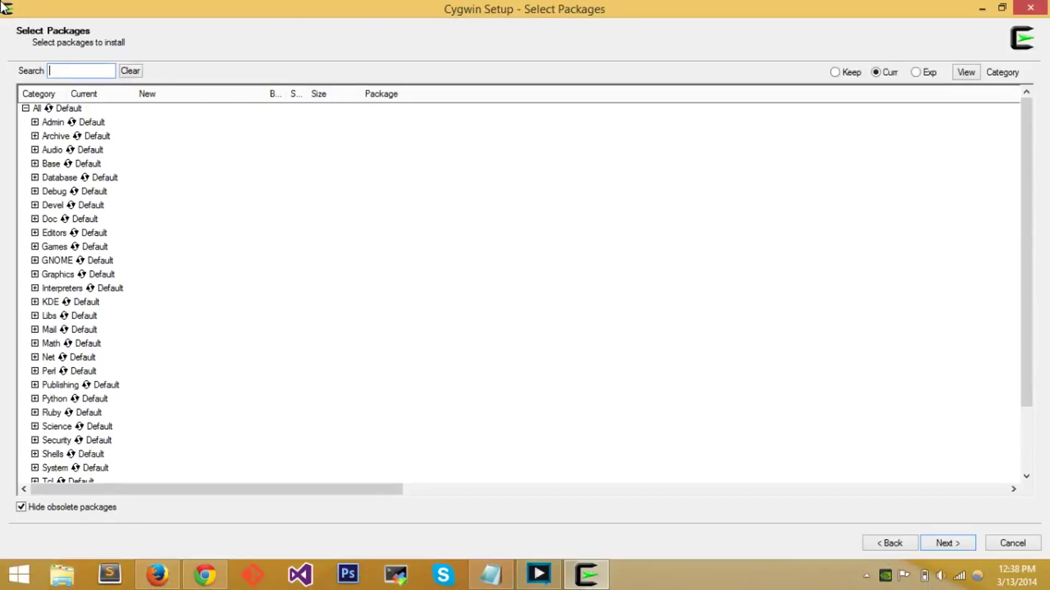
Search the packages for gcc-core and mark gcc-core: GNU Compiler Collection version 4.8.2-3 under Devel for installation
text(gcc)
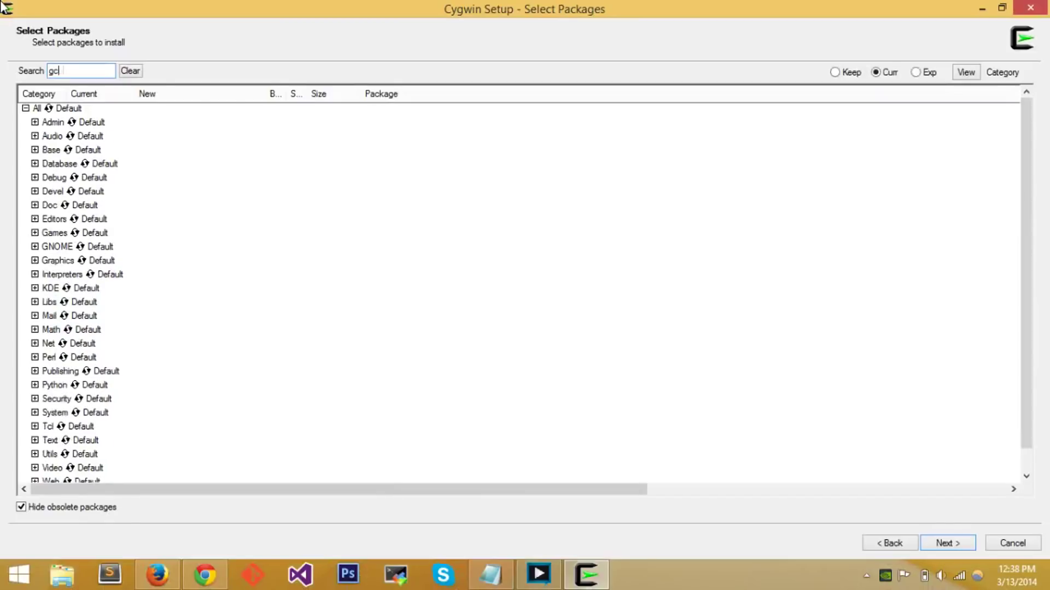
text(-cb)
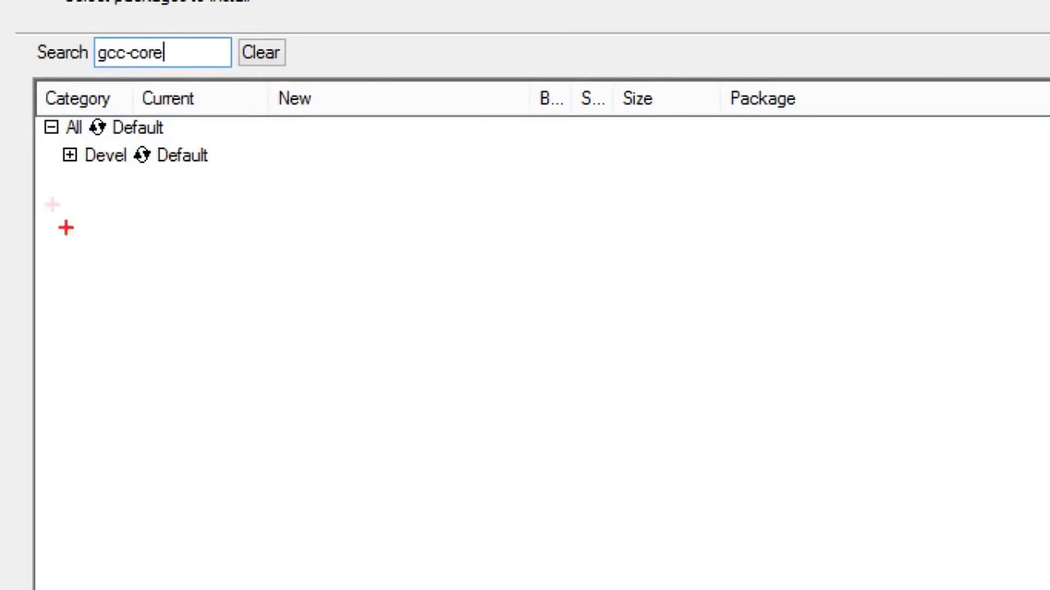
drag(82, 171, 121, 169)
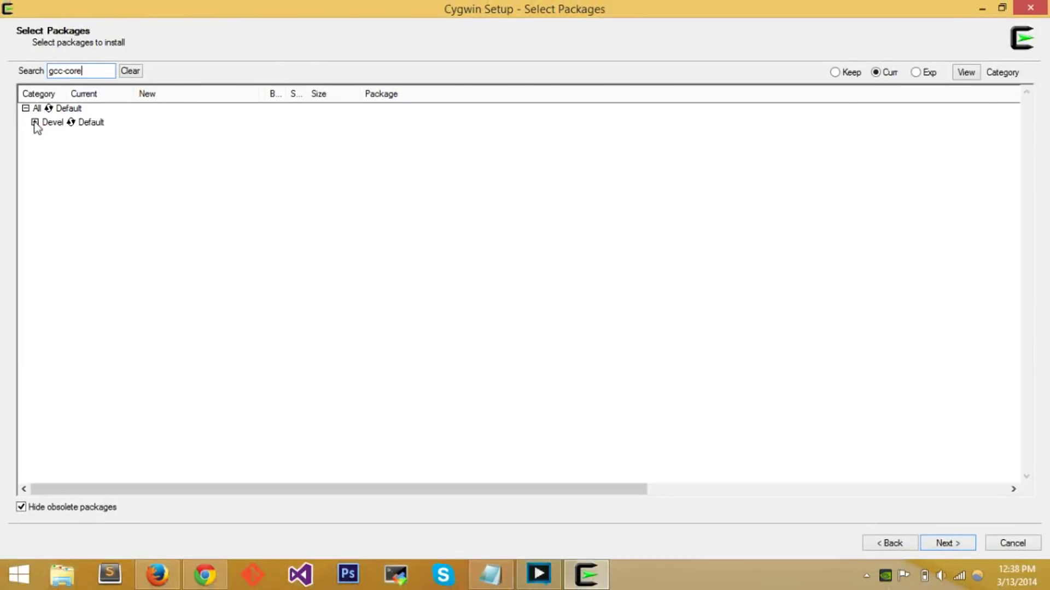
click(34, 122)
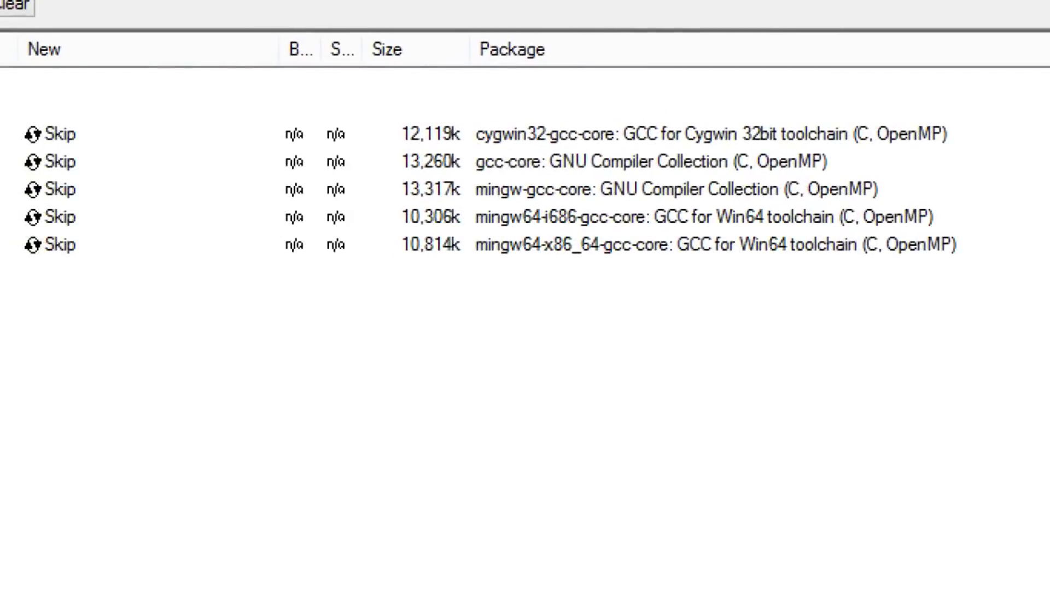
drag(476, 178, 539, 177)
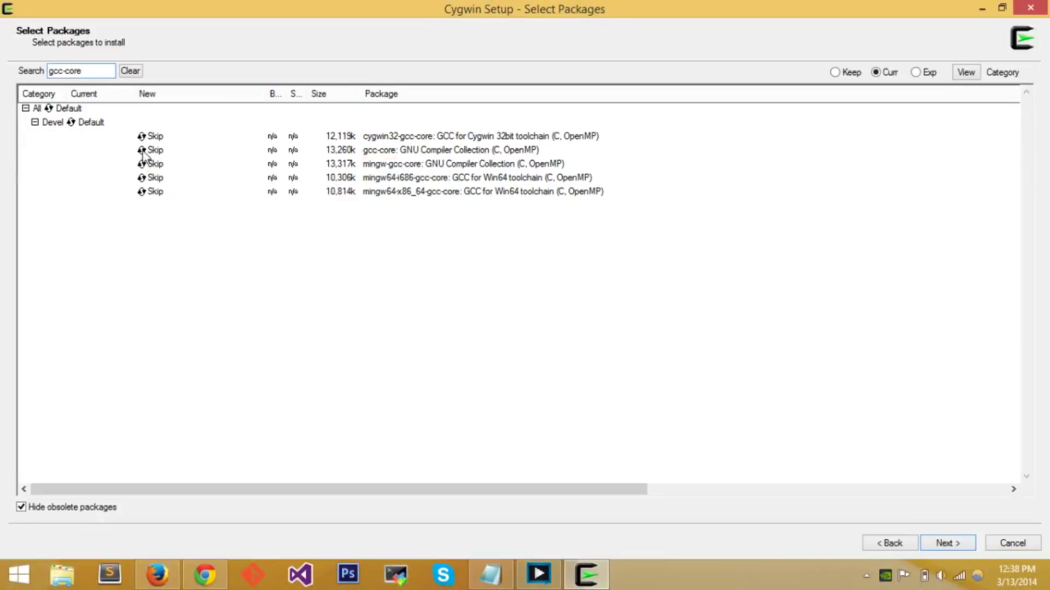
click(141, 151)
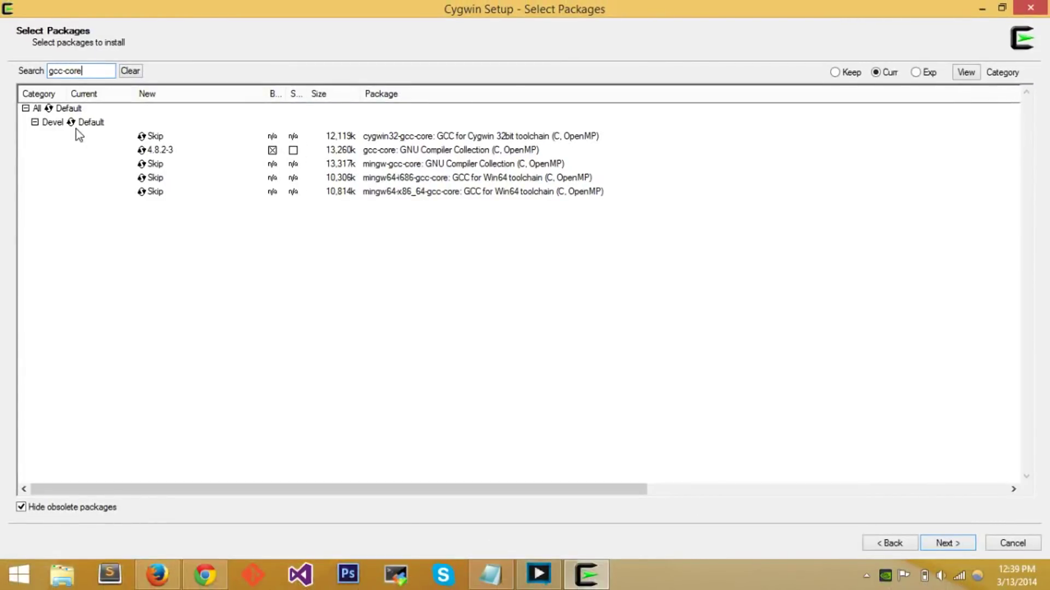
Search the packages for make and mark the GNU make utility version 4.0-2 under Devel for installation
drag(82, 71, 11, 72)
key(BackSpace)
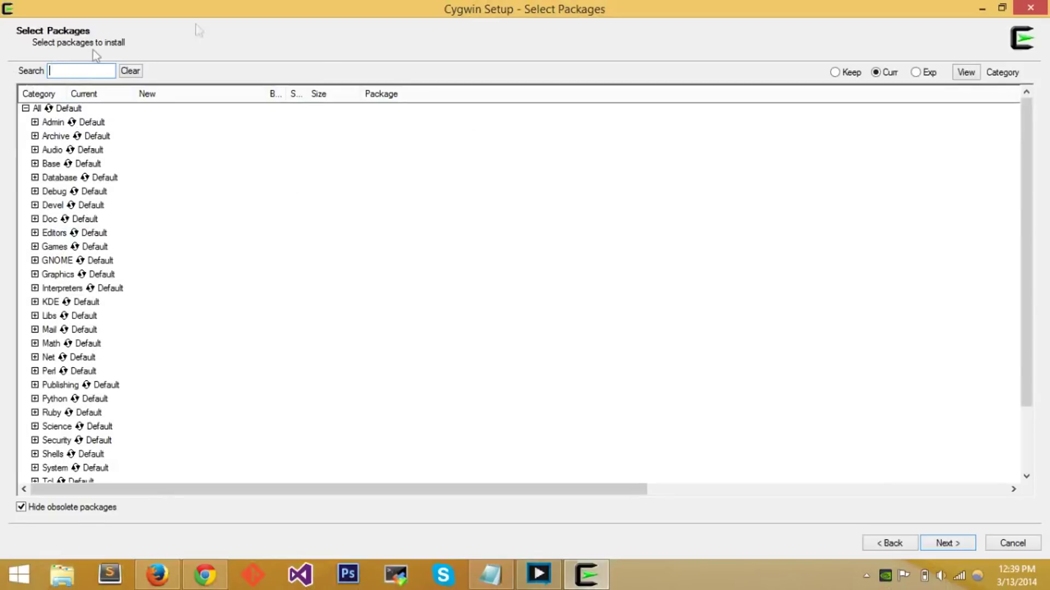
text(make)
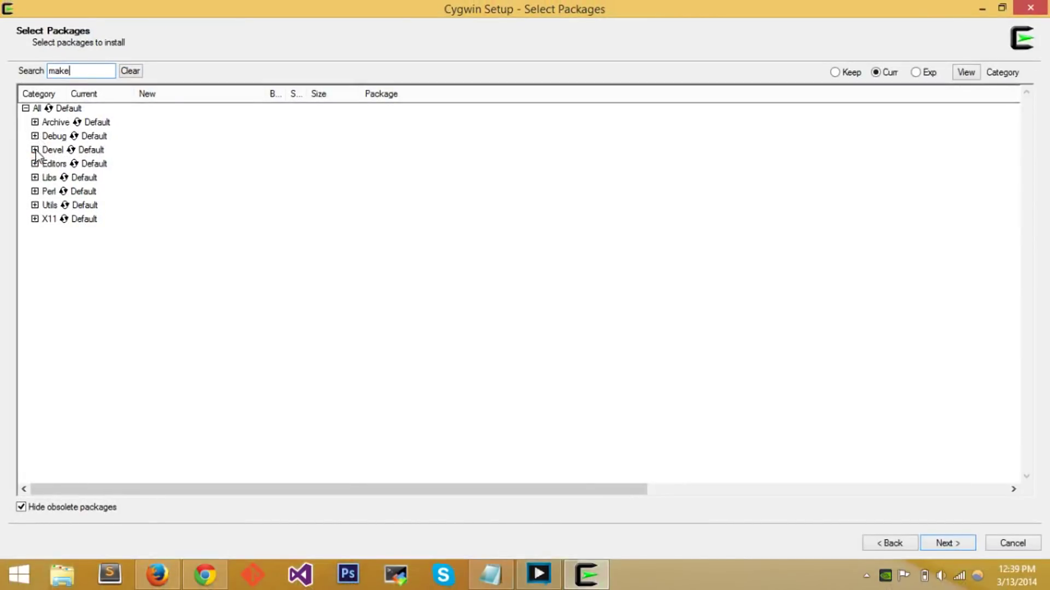
click(35, 150)
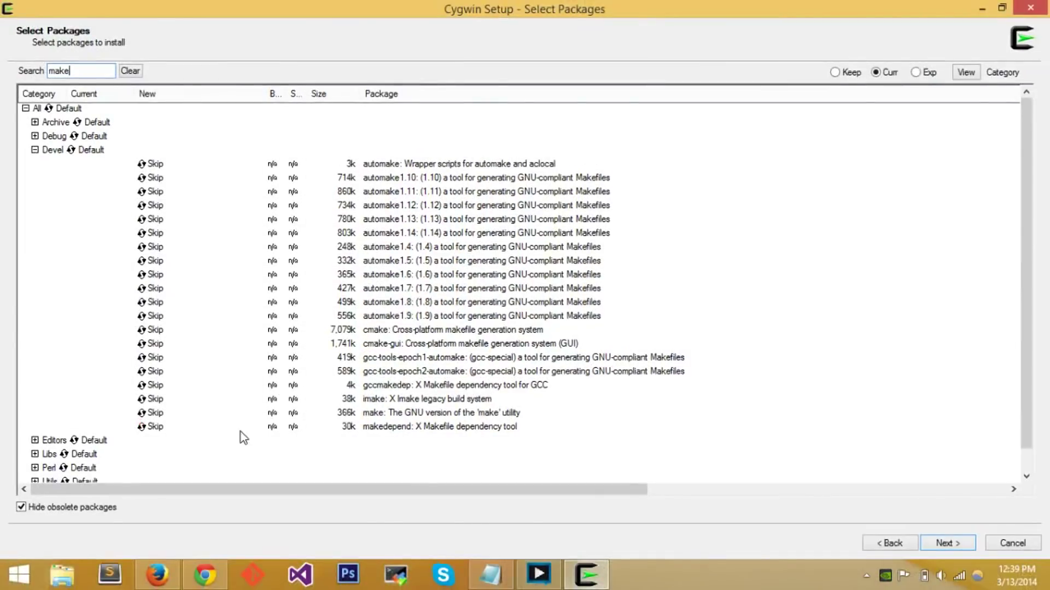
click(144, 414)
Search the packages for openssl and examine the libopenssl100, openssl and openssl-devel entries under Net
key(ctrl+a)
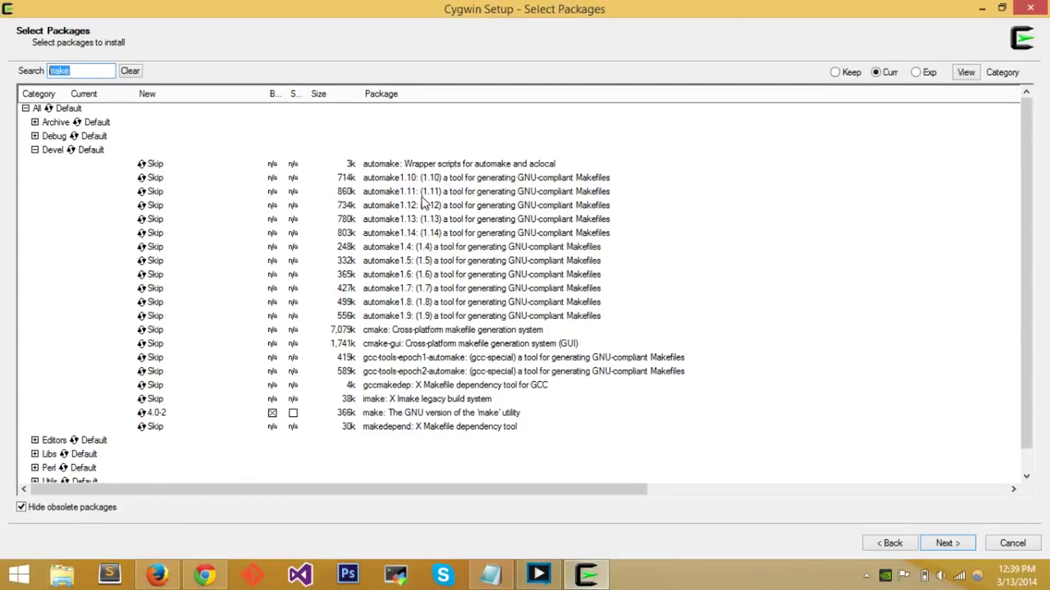
key(BackSpace)
text(open)
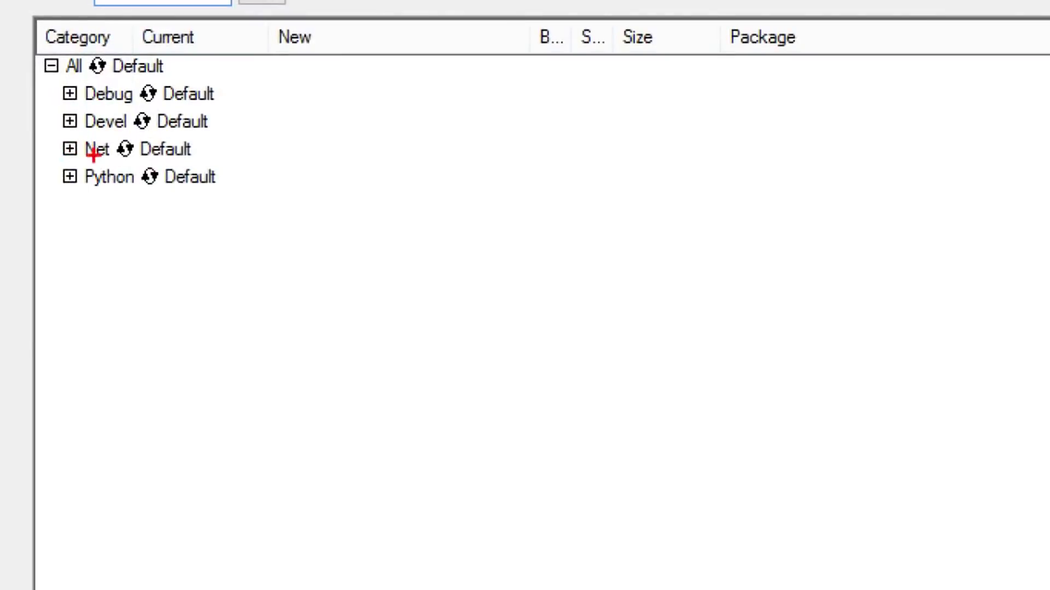
drag(83, 162, 108, 163)
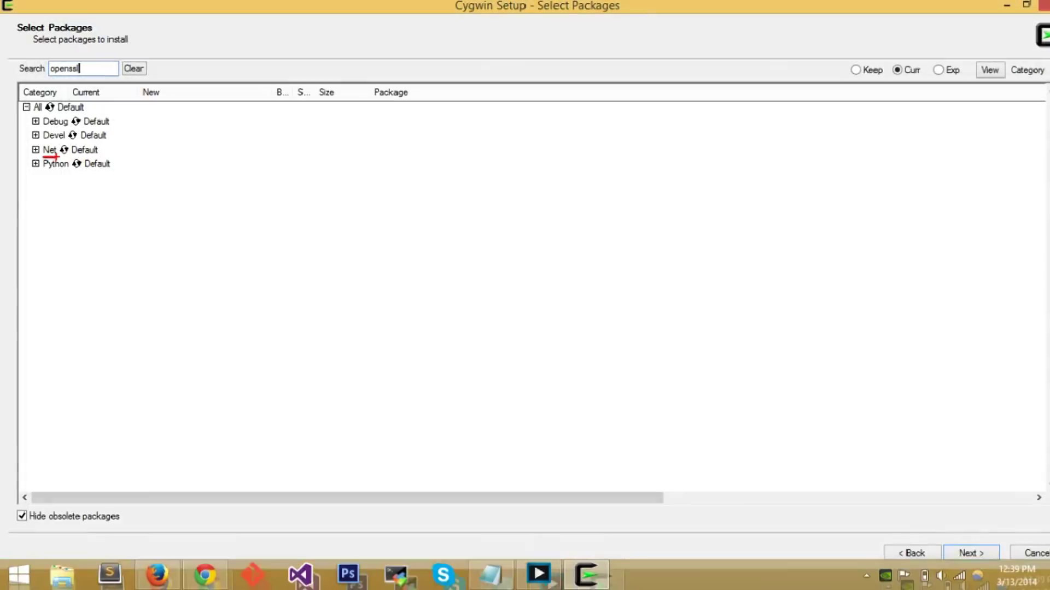
click(69, 148)
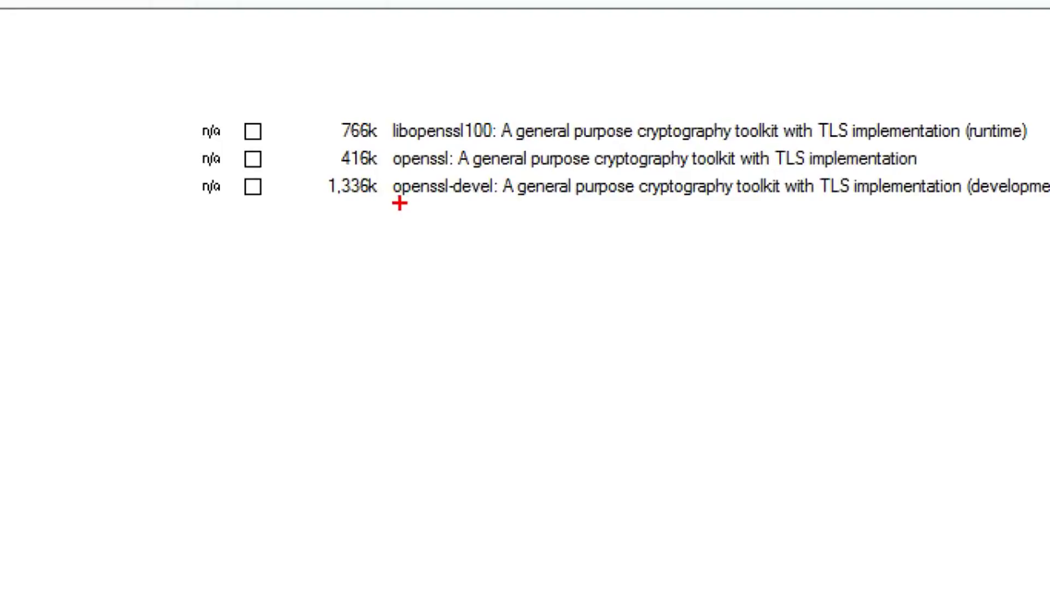
drag(399, 204, 500, 203)
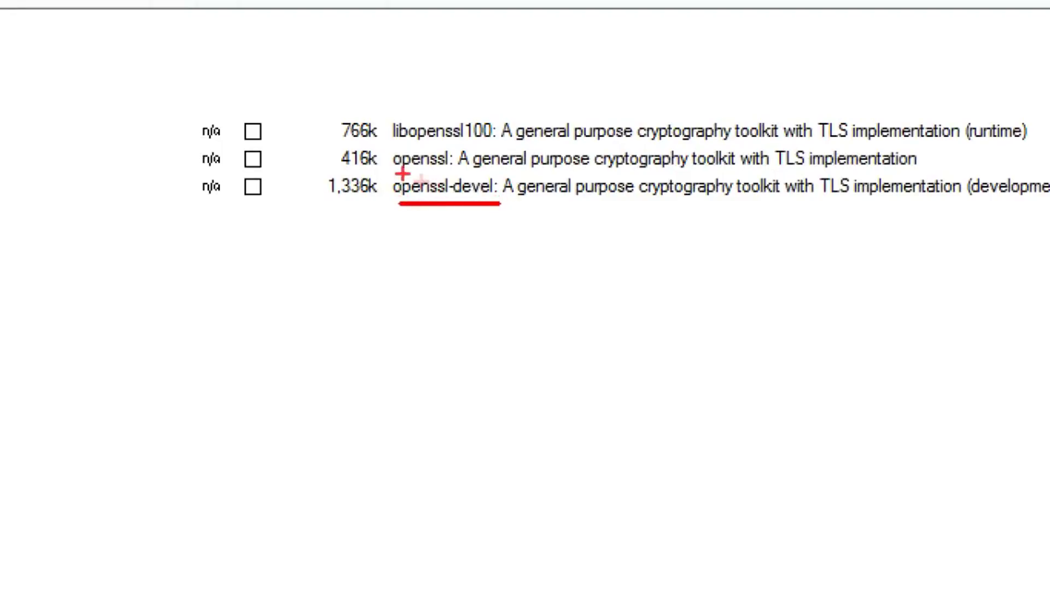
drag(395, 175, 446, 176)
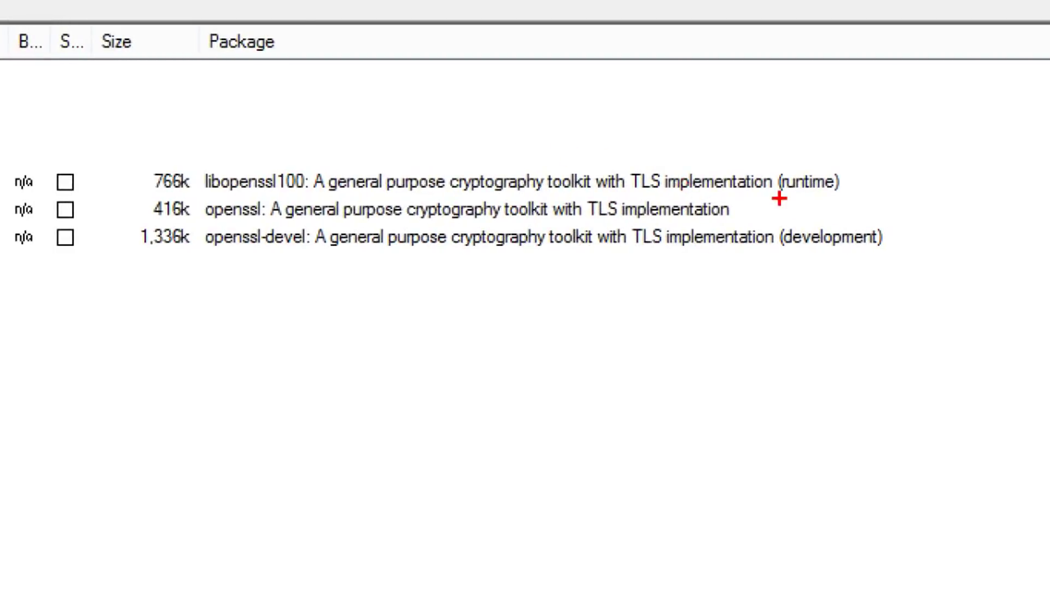
drag(781, 198, 840, 202)
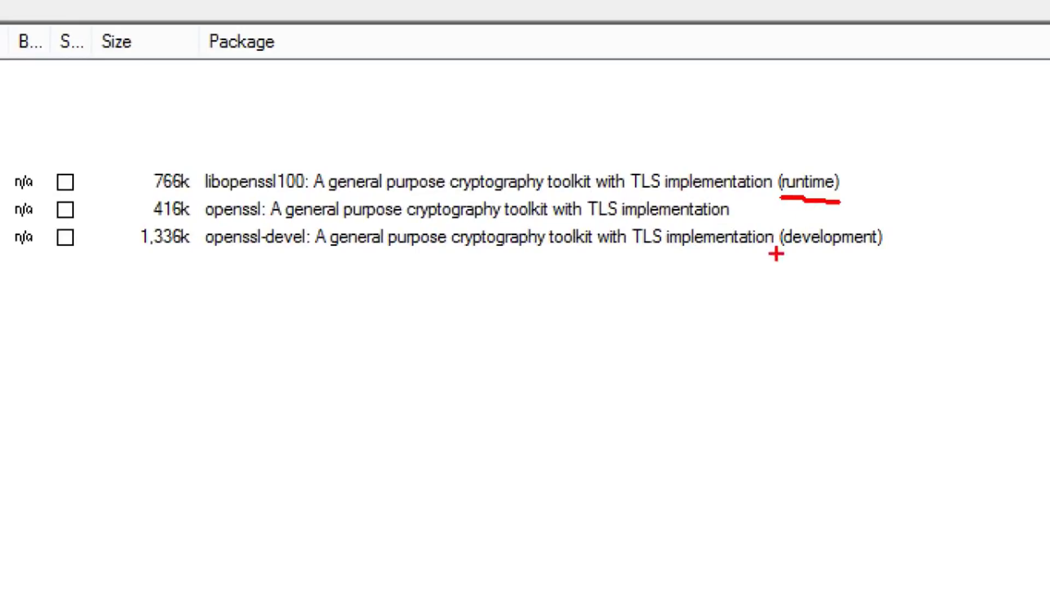
drag(791, 255, 872, 252)
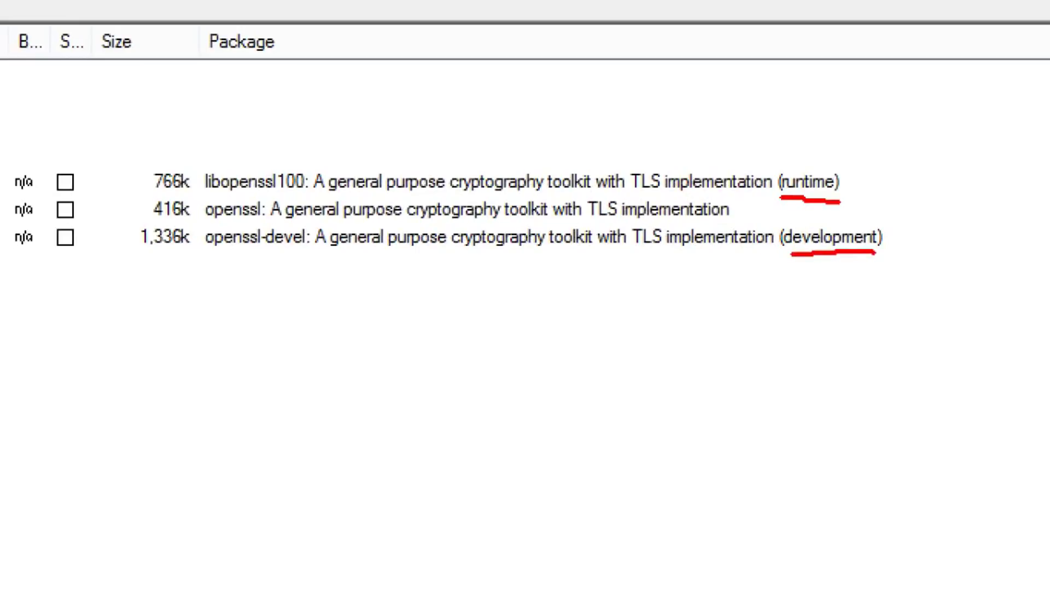
drag(207, 229, 262, 224)
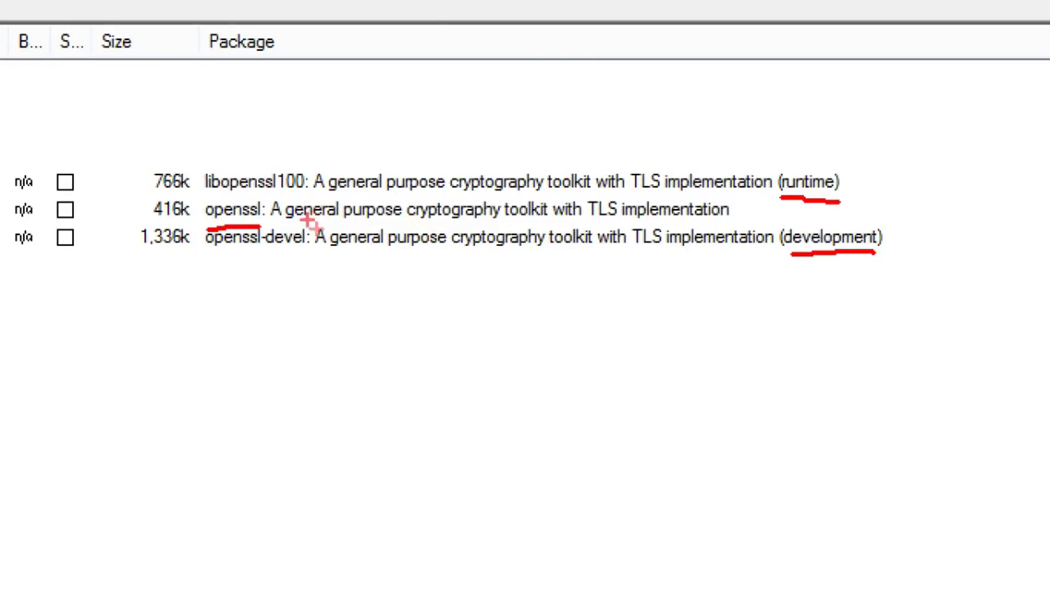
key(Escape)
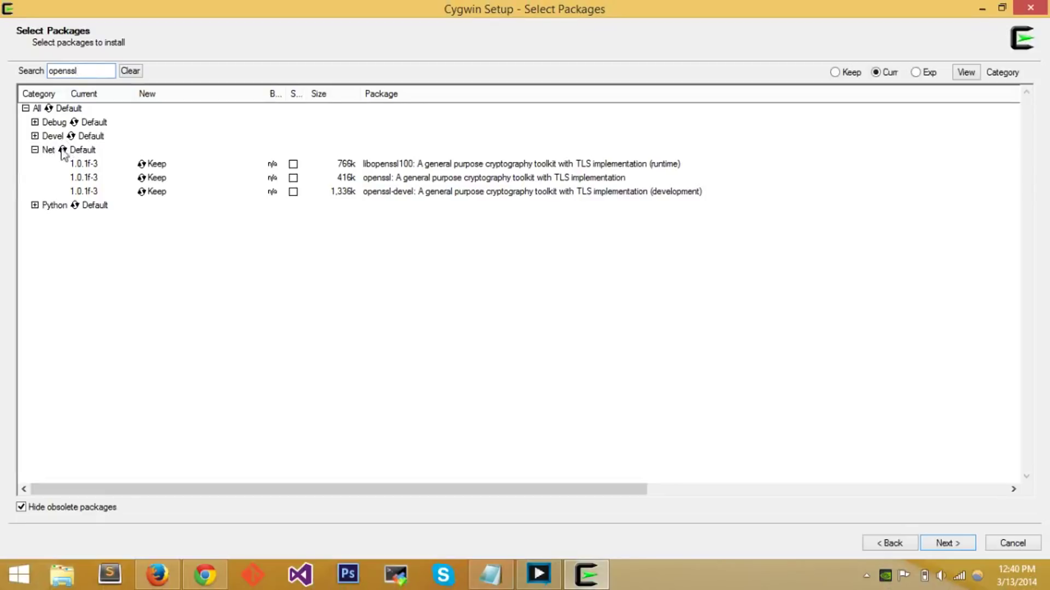
Search the packages for ssh and examine the autossh, libssh2 and openssh entries under Net
click(62, 151)
key(BackSpace)
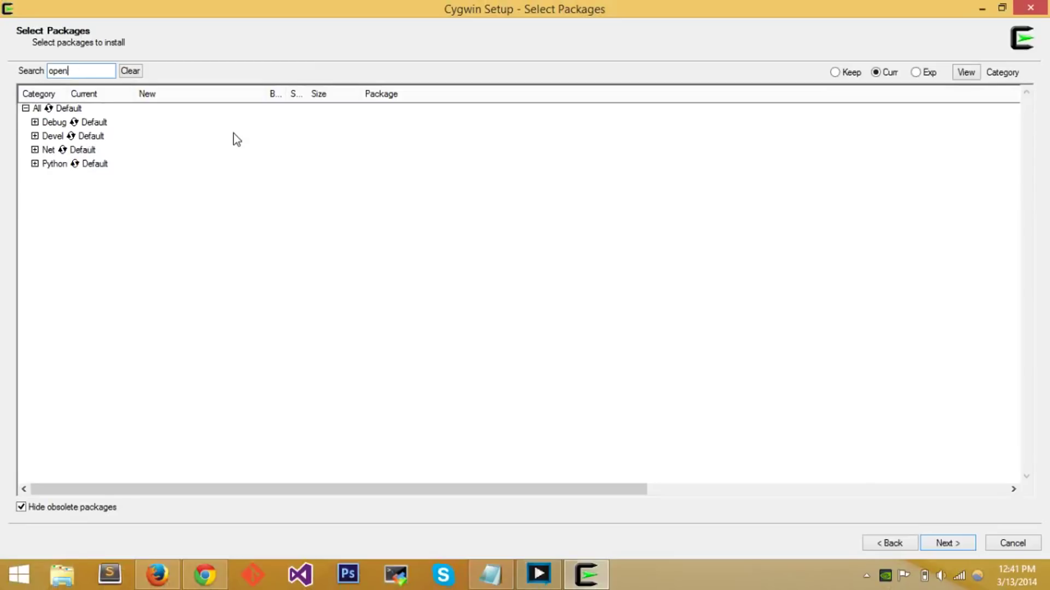
key(BackSpace)
key(BackSpace)
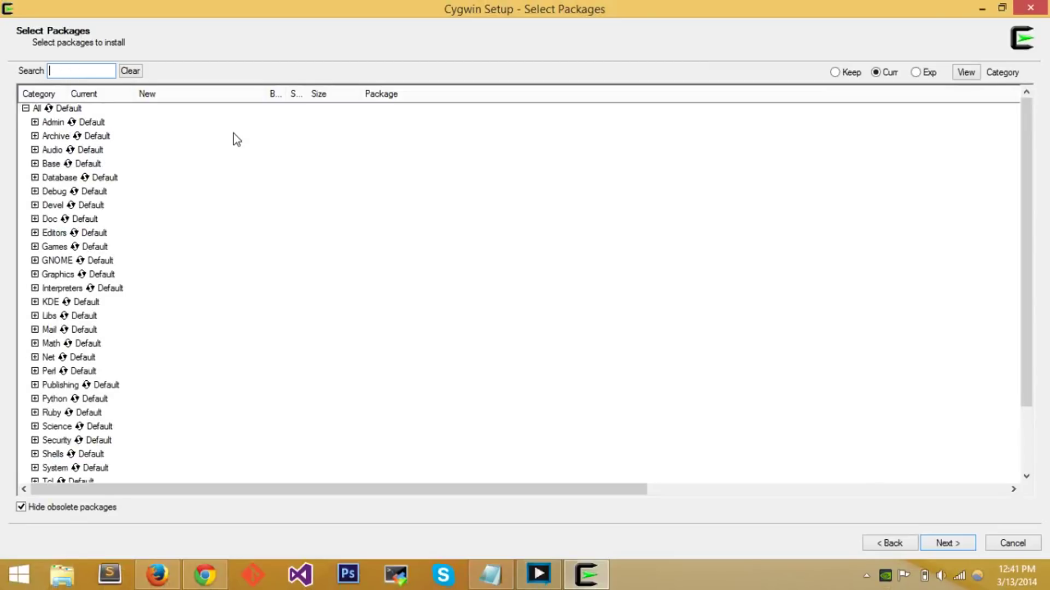
text(ssh)
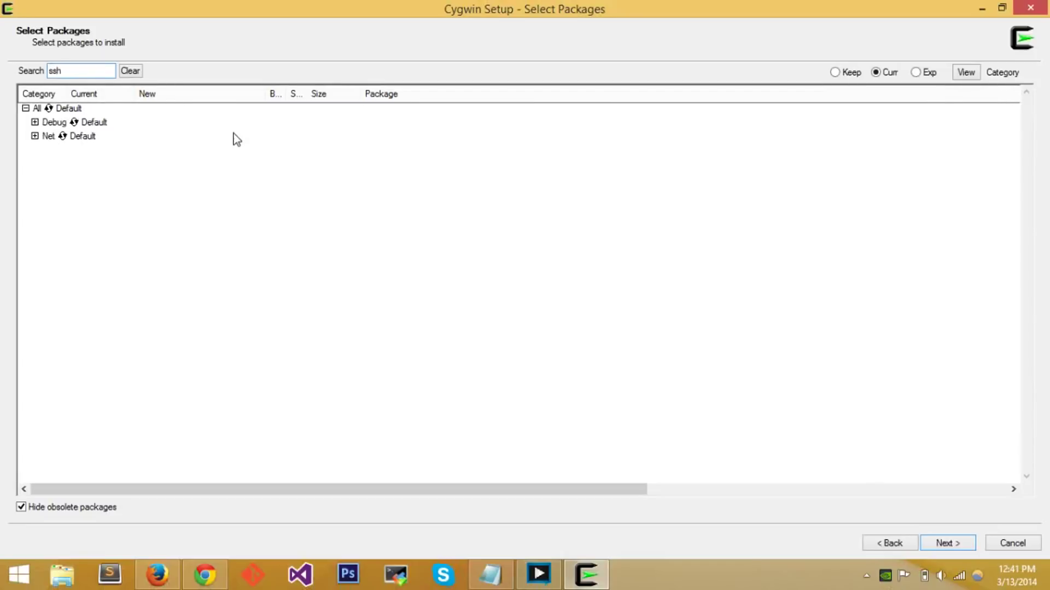
click(34, 136)
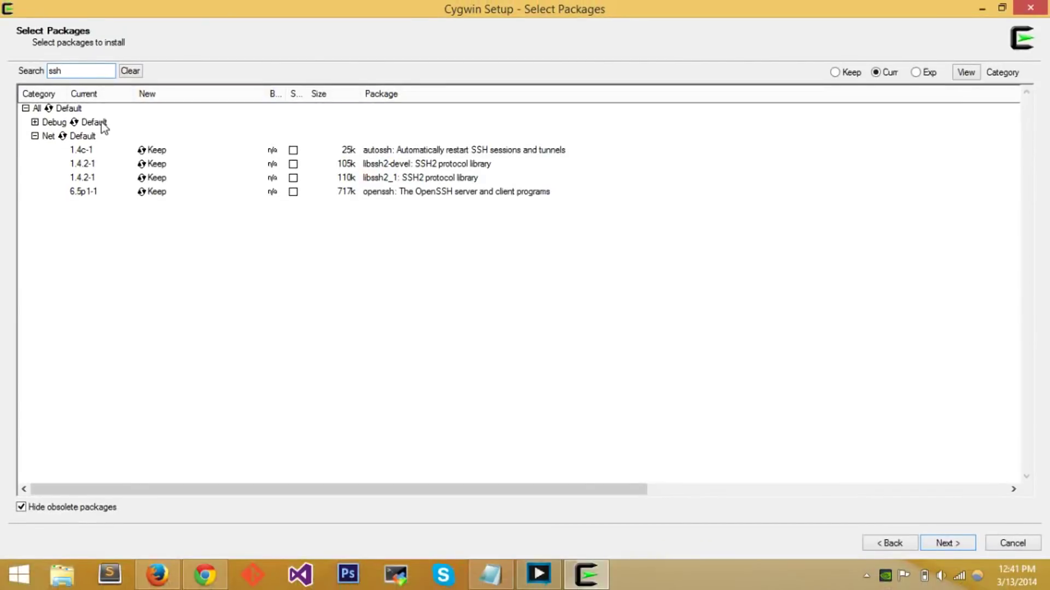
Search the packages for vim and examine the gvim, vim and vim-common entries under Editors
double_click(55, 71)
key(BackSpace)
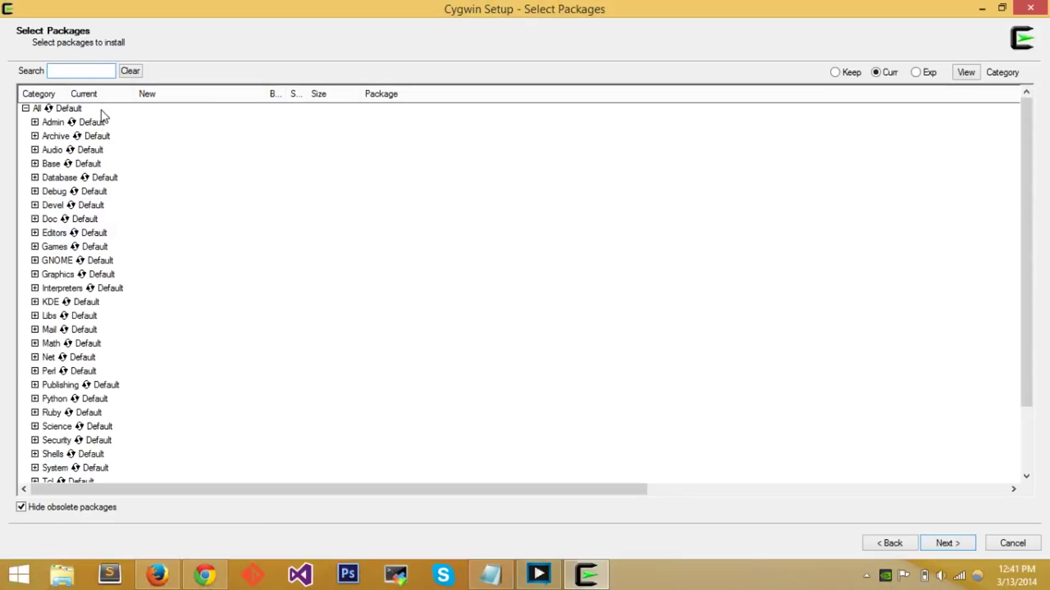
text(vim)
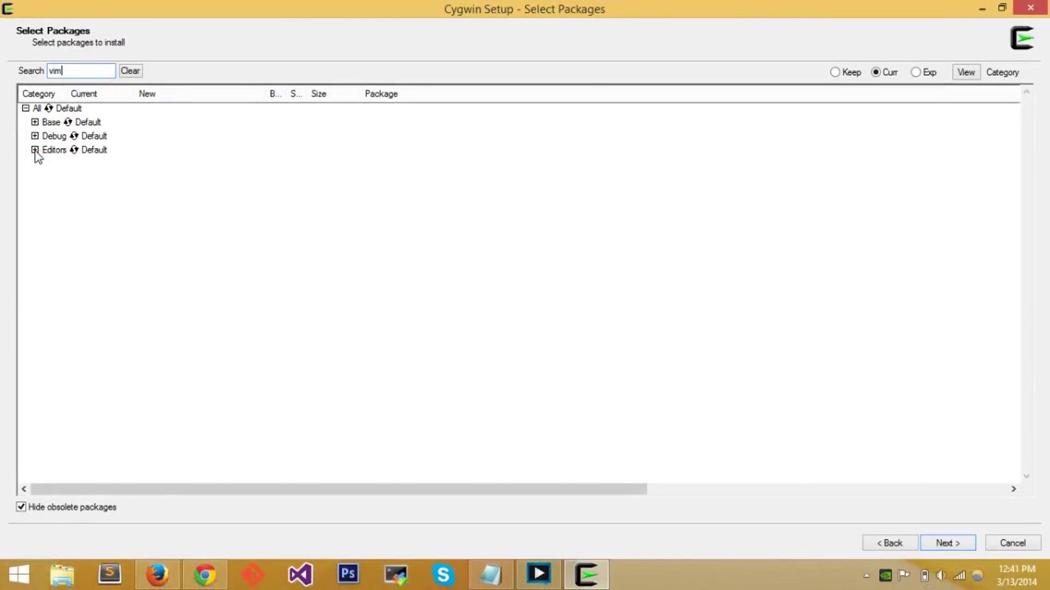
click(35, 150)
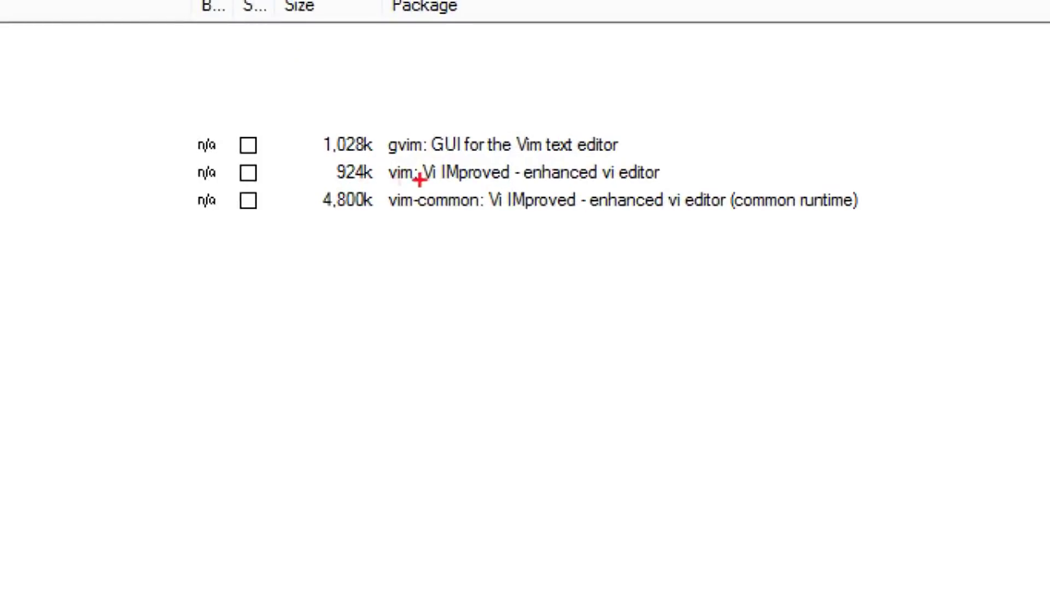
drag(389, 186, 418, 186)
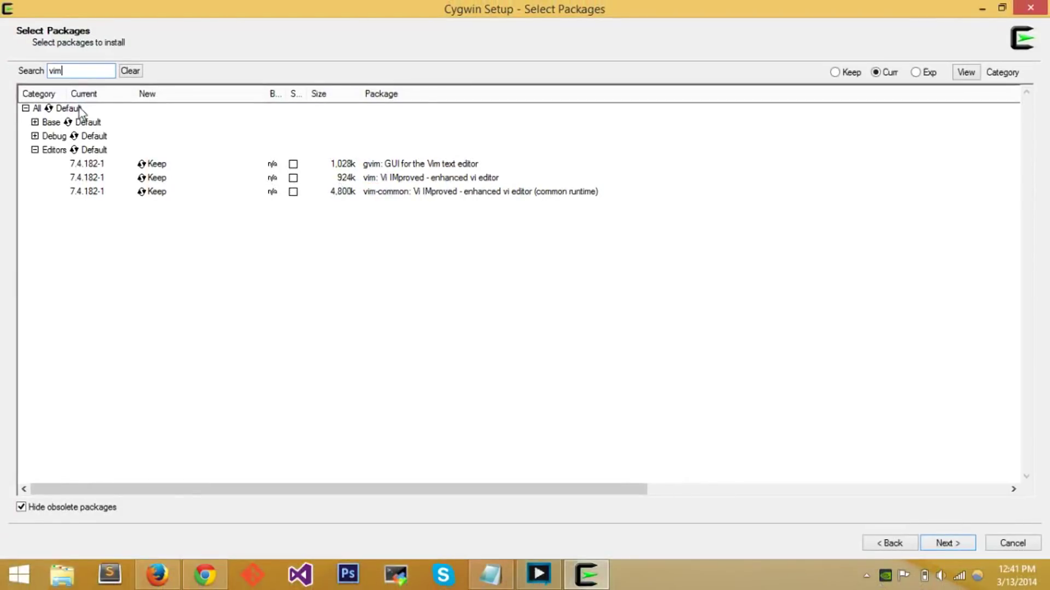
Search the packages for scp and examine the matching entry under X11
key(shift+Home)
key(BackSpace)
text(scp)
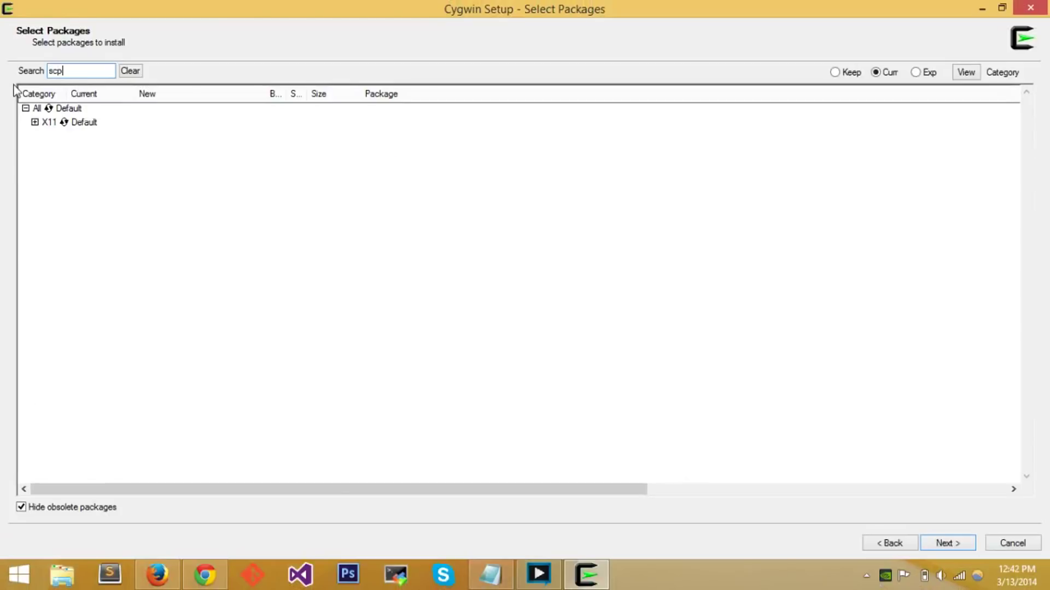
click(36, 123)
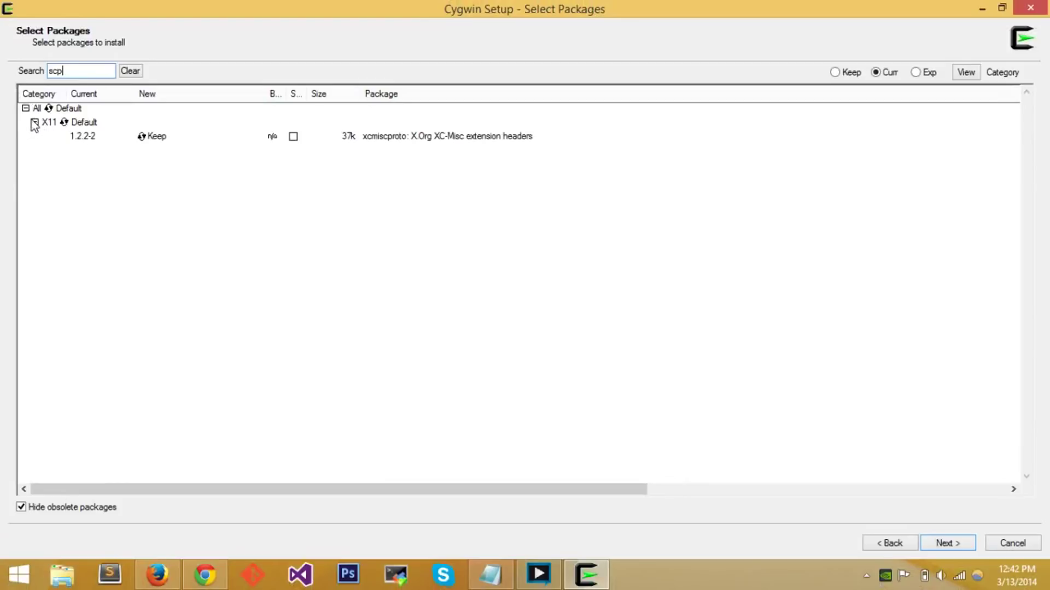
Search the packages for sftp and for ftp, and examine the ftp matches under Net
key(BackSpace)
key(BackSpace)
key(BackSpace)
text(sftp)
key(BackSpace)
key(BackSpace)
key(BackSpace)
key(BackSpace)
text(ftp)
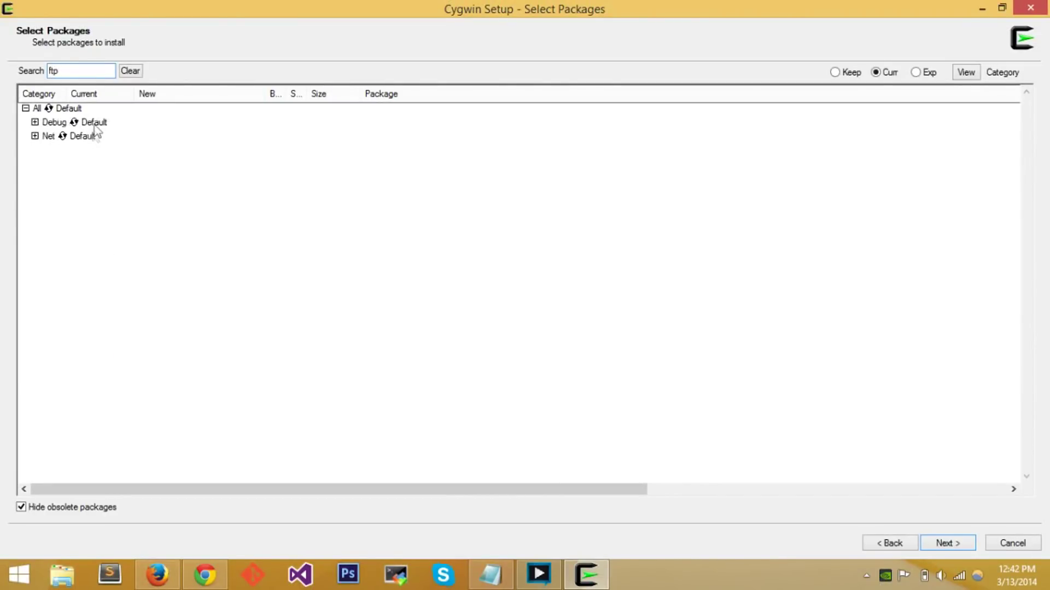
click(35, 137)
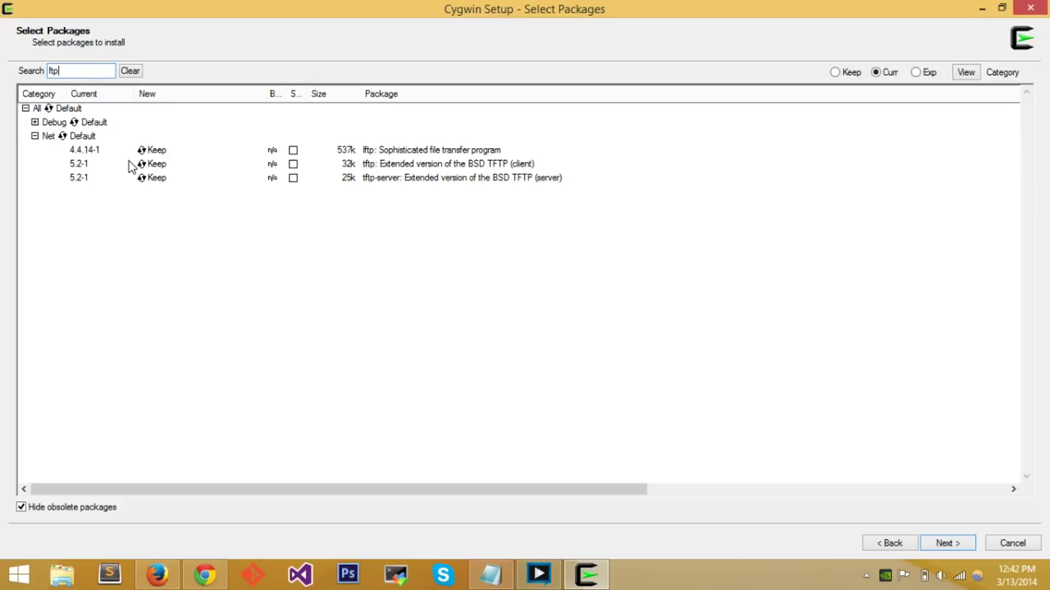
Search the packages for python and look through the interpreters, bindings and modules under Python
key(BackSpace)
key(BackSpace)
key(BackSpace)
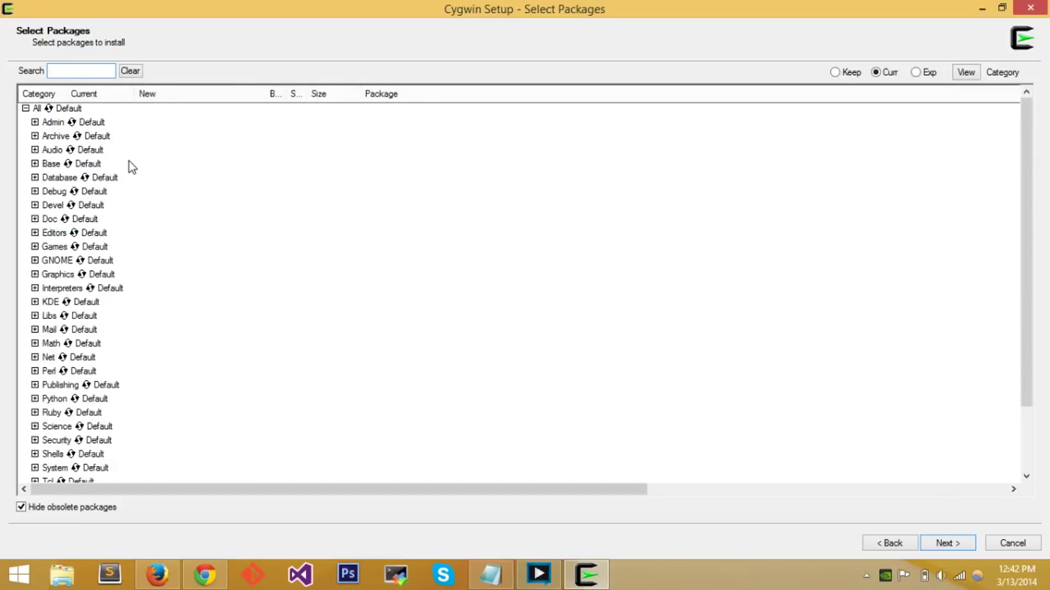
text(python)
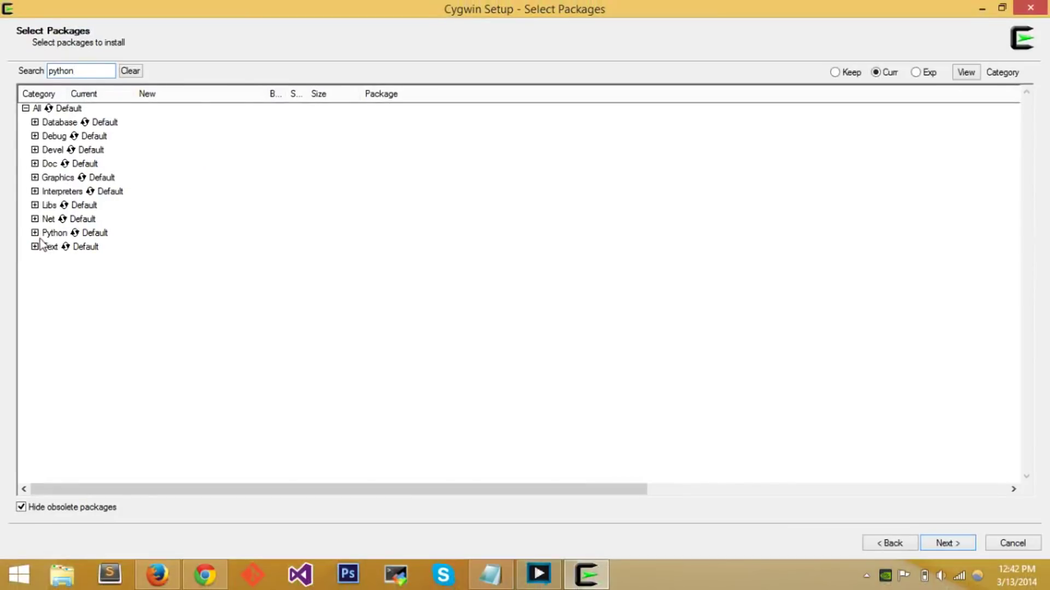
click(69, 223)
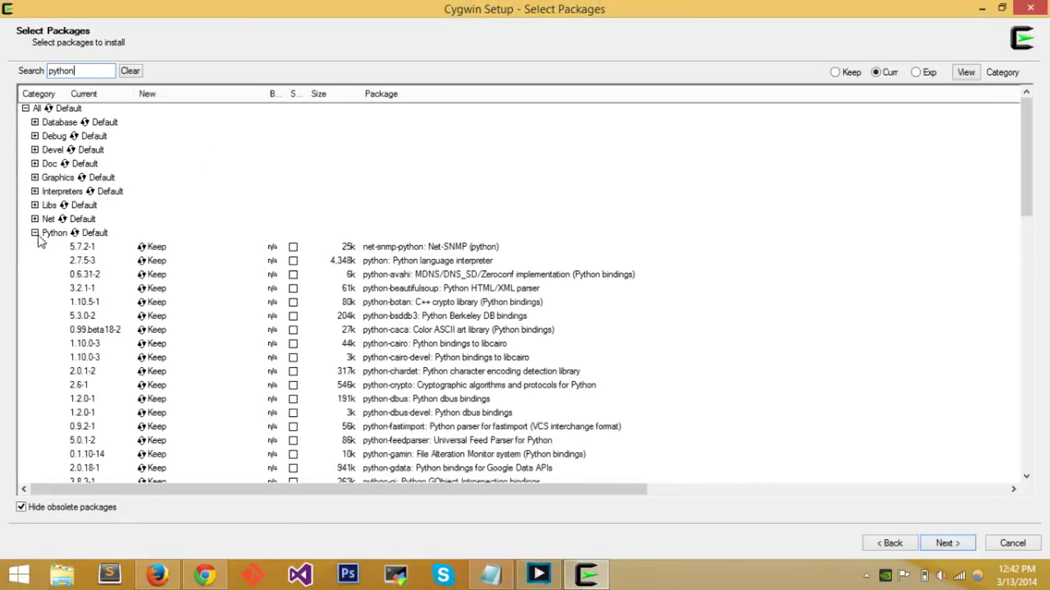
scroll(429, 317, down, 15)
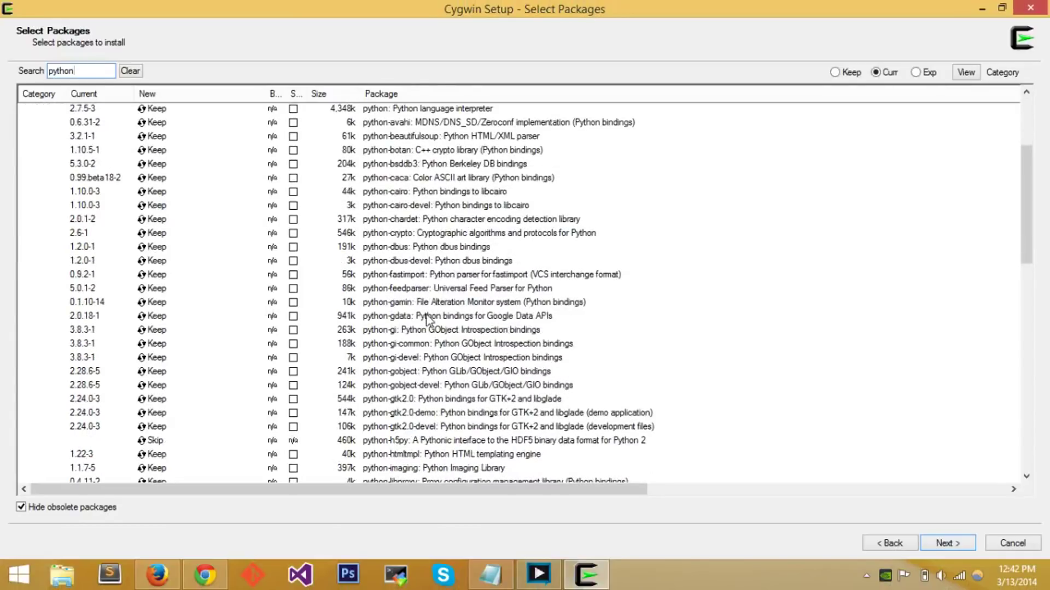
scroll(429, 317, down, 3)
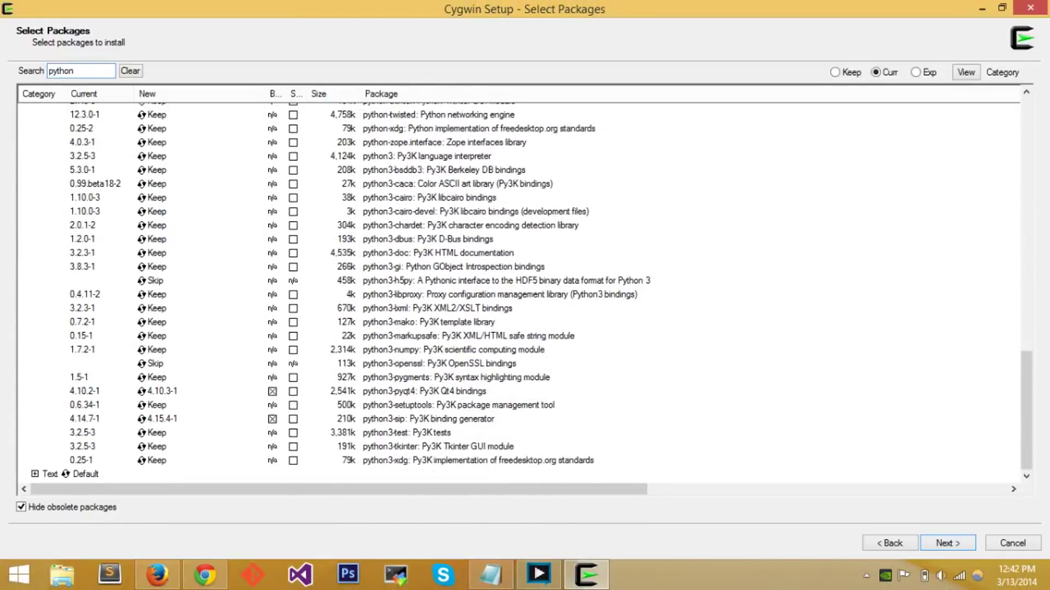
scroll(444, 318, up, 15)
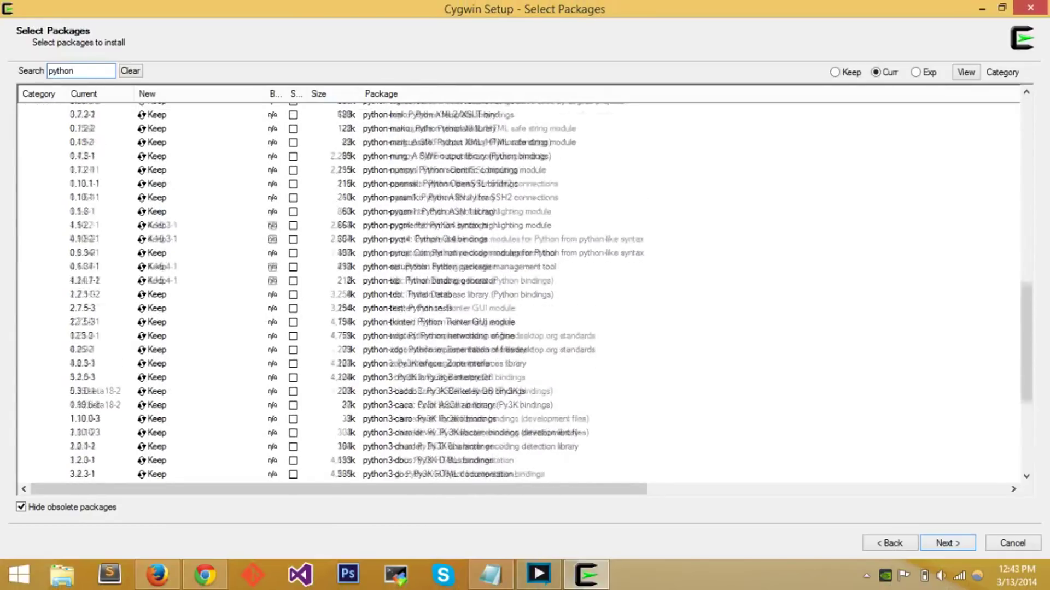
scroll(451, 310, down, 18)
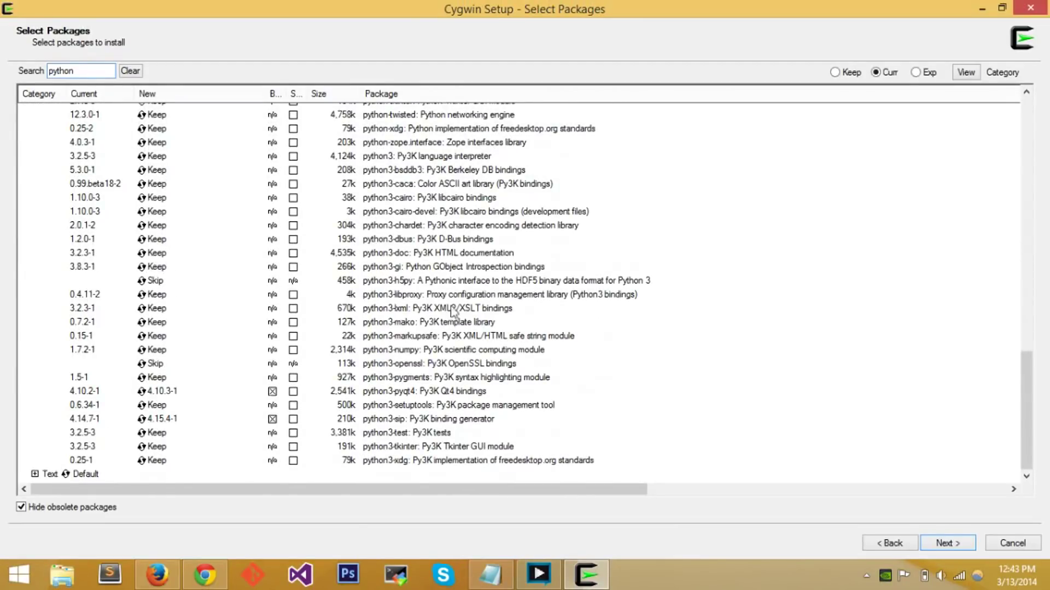
scroll(452, 311, up, 18)
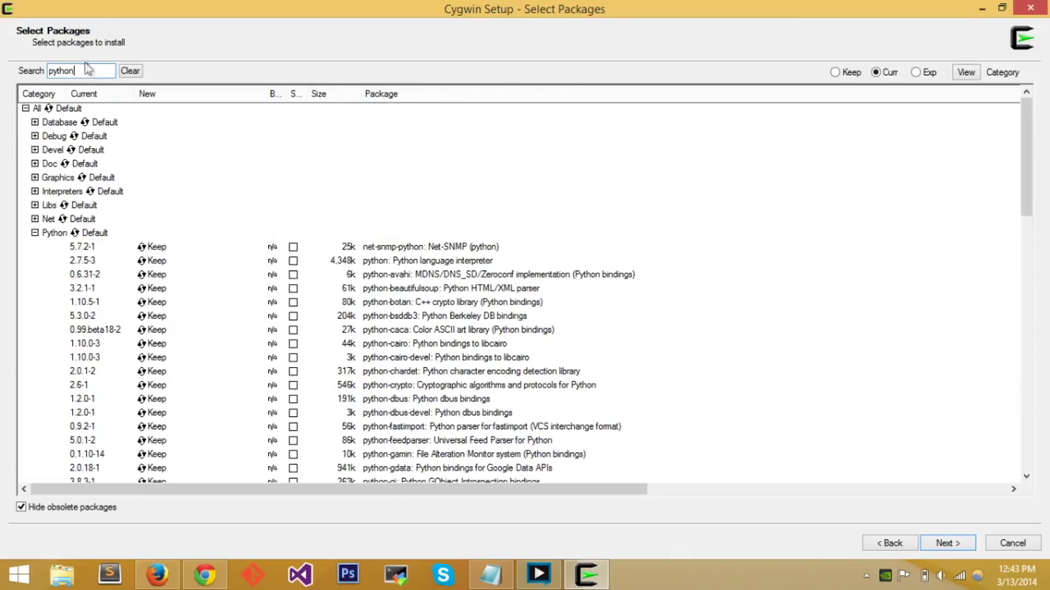
Clear the package search, proceed with the selected packages and accept the required dependencies to start the installation
drag(90, 70, 34, 73)
key(BackSpace)
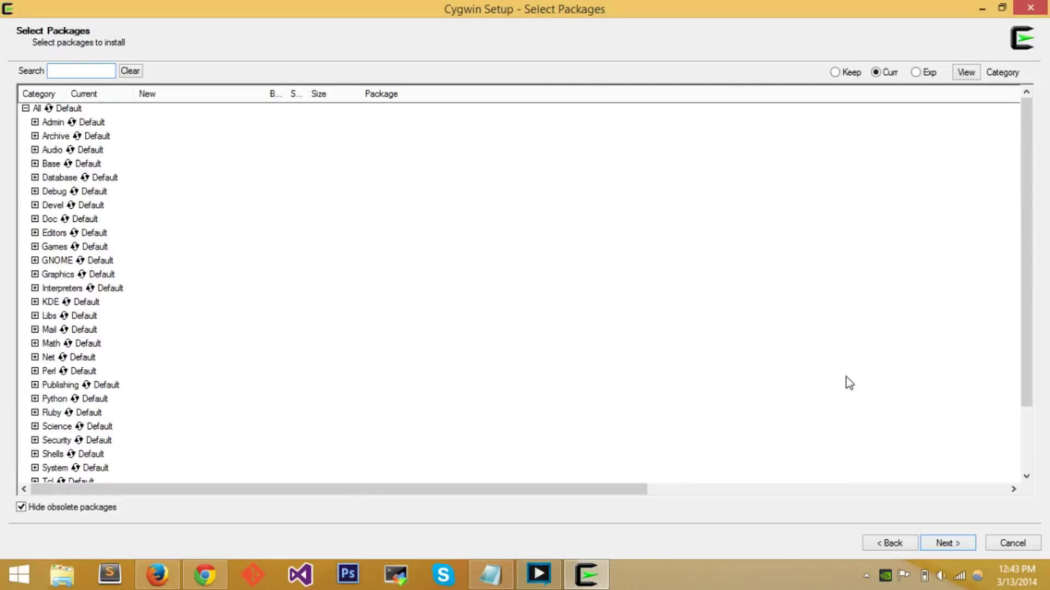
click(947, 543)
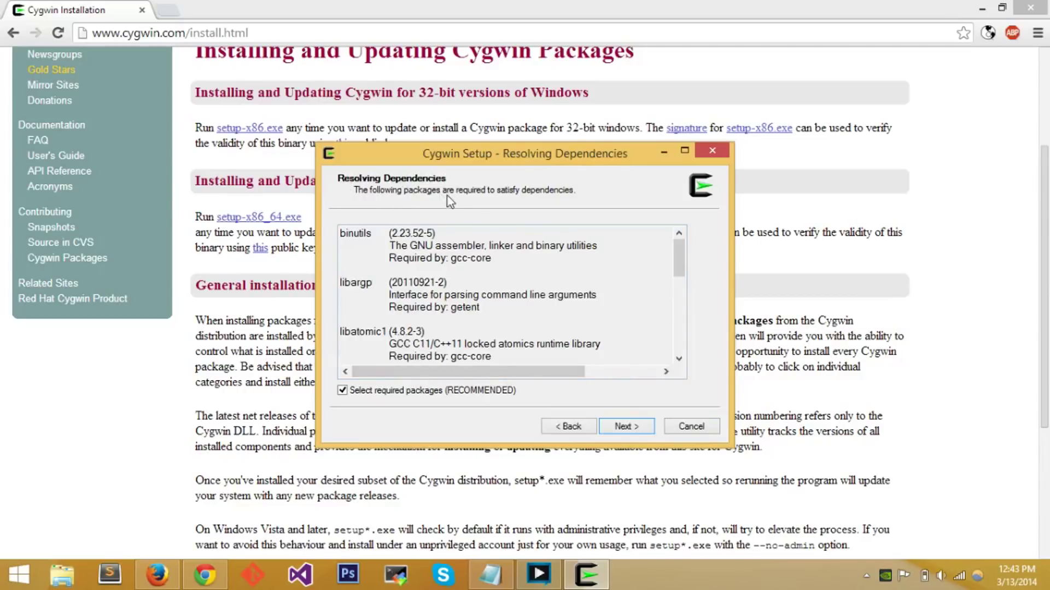
mouse_move(683, 261)
mouse_down()
mouse_move(685, 358)
mouse_move(687, 262)
mouse_up()
click(634, 429)
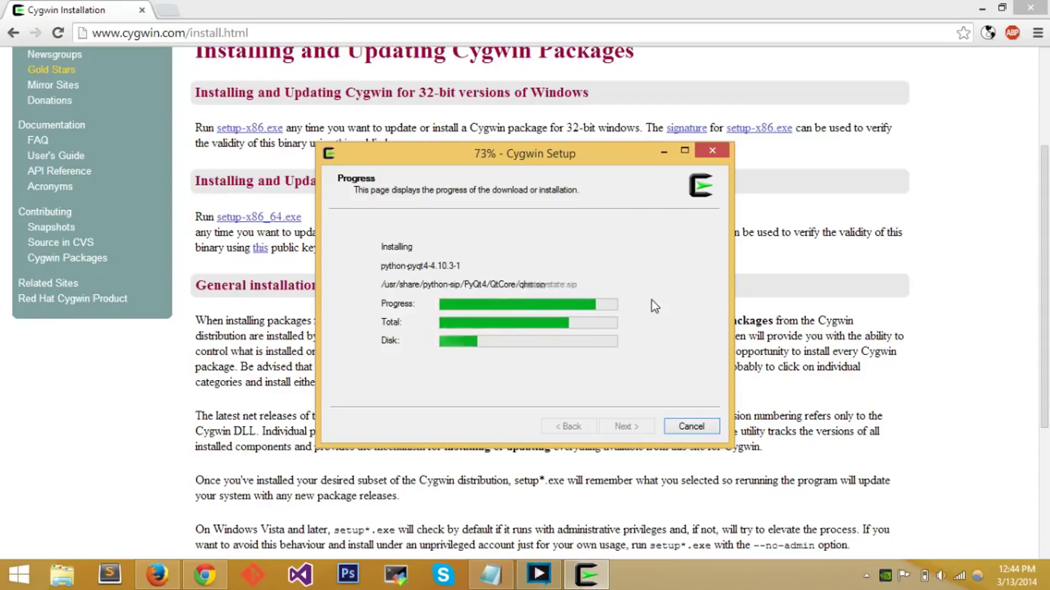
Enable Create icon on Desktop and Add icon to Start Menu, and finish the Cygwin setup
click(528, 584)
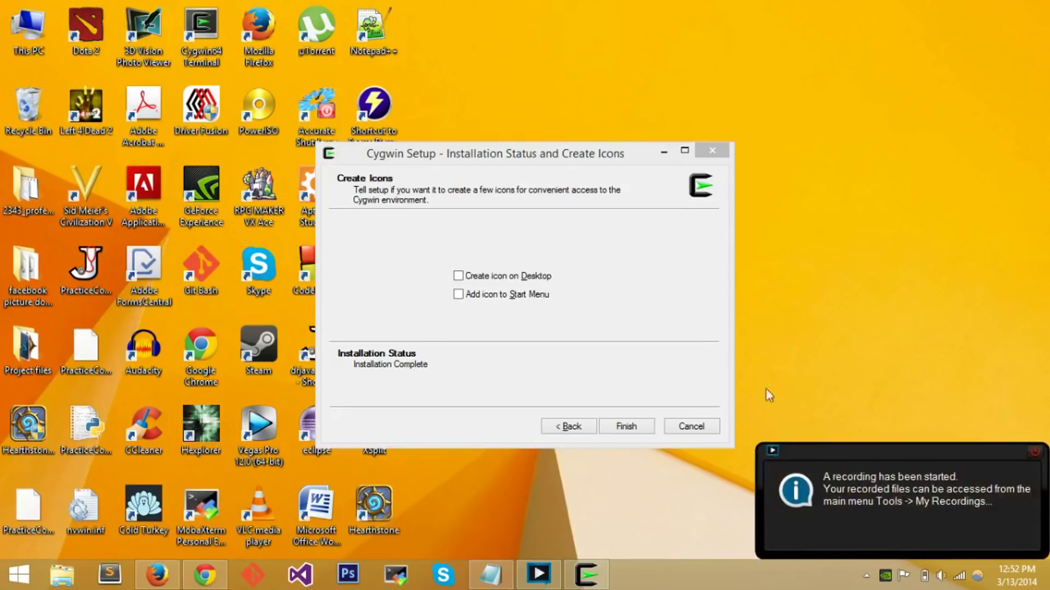
click(518, 161)
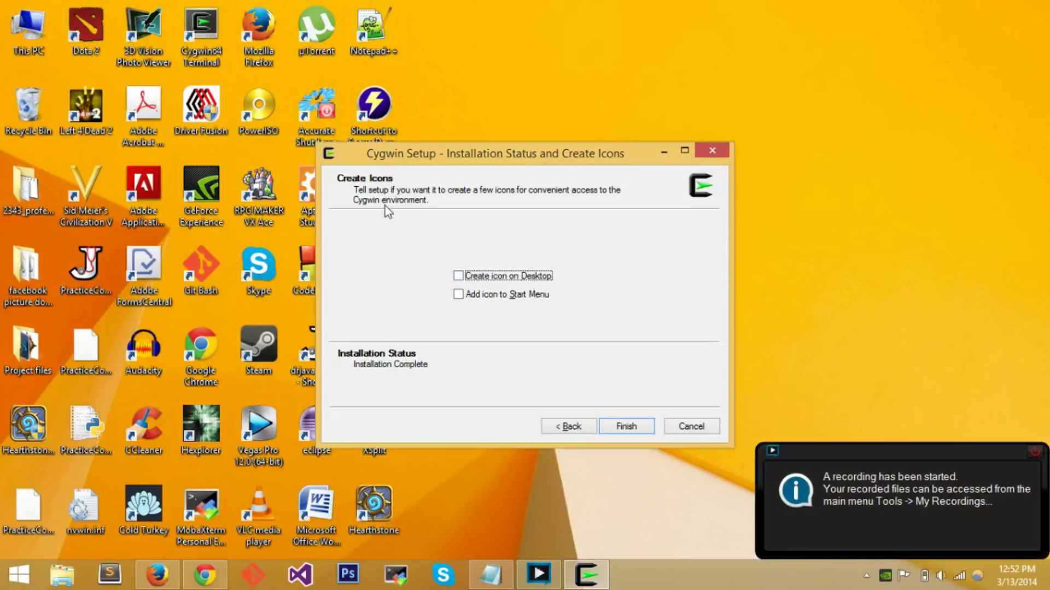
click(460, 277)
click(459, 296)
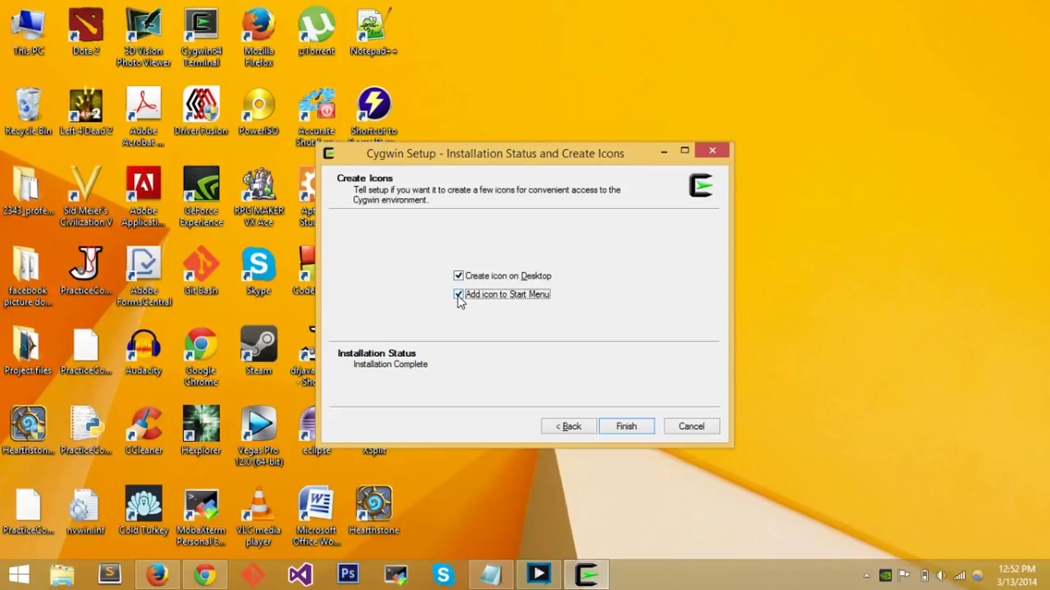
click(616, 421)
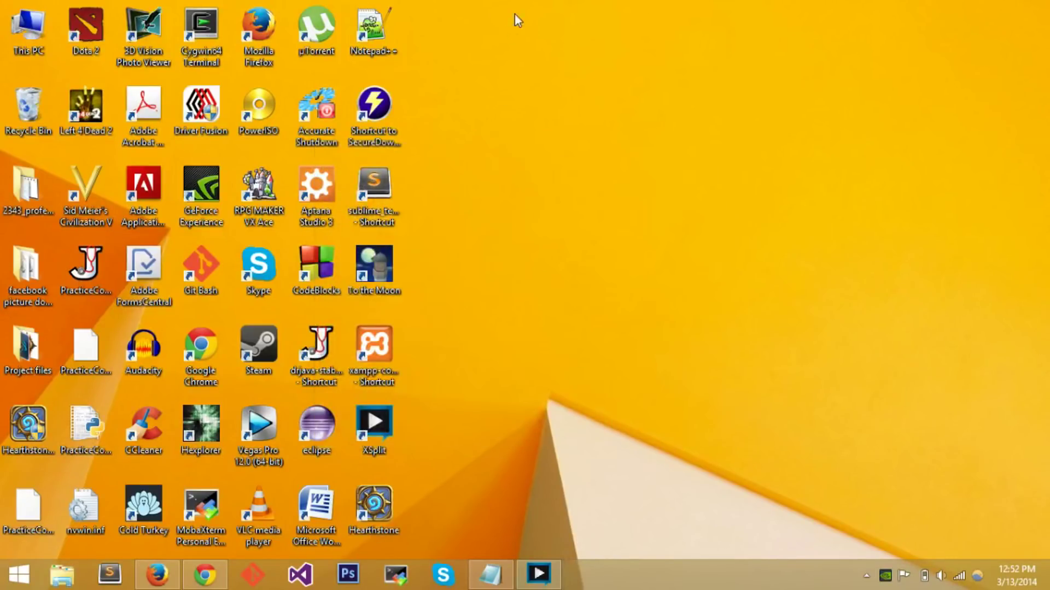
double_click(200, 37)
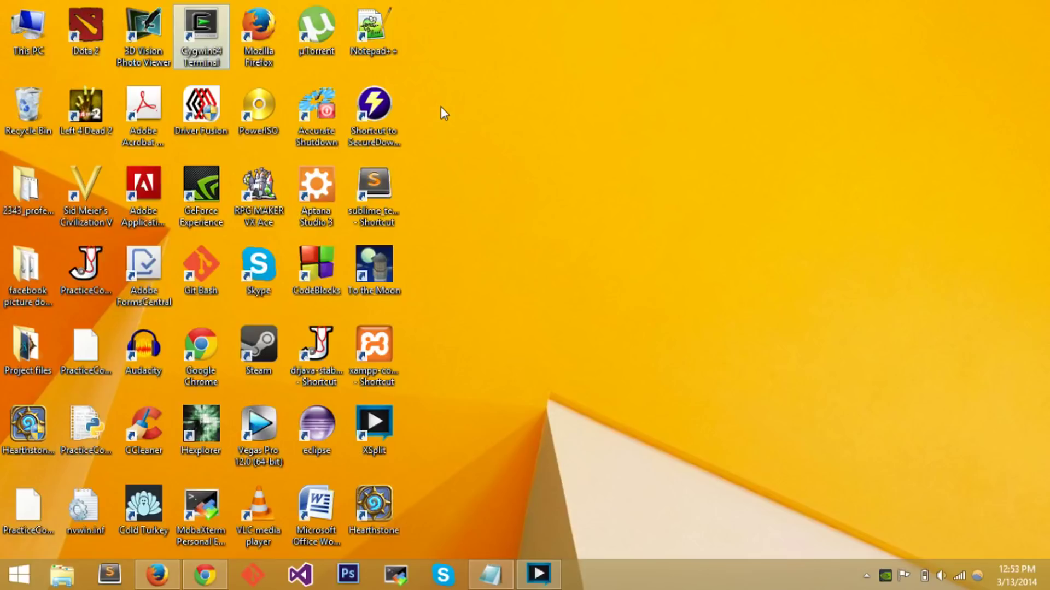
click(735, 239)
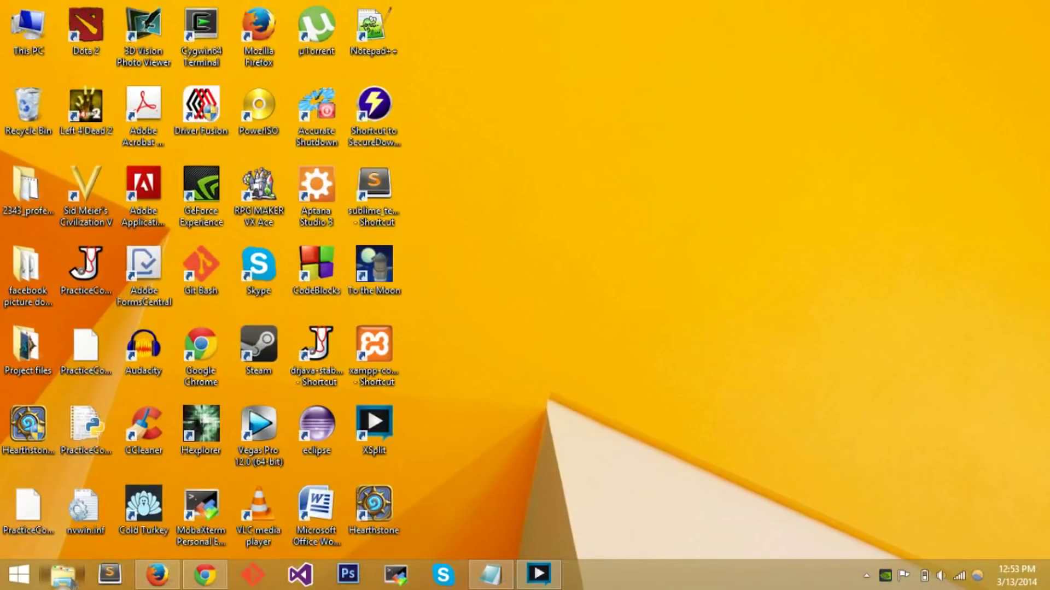
Open the Windows environment variables through File Explorer's system properties and the advanced system settings
key(super+e)
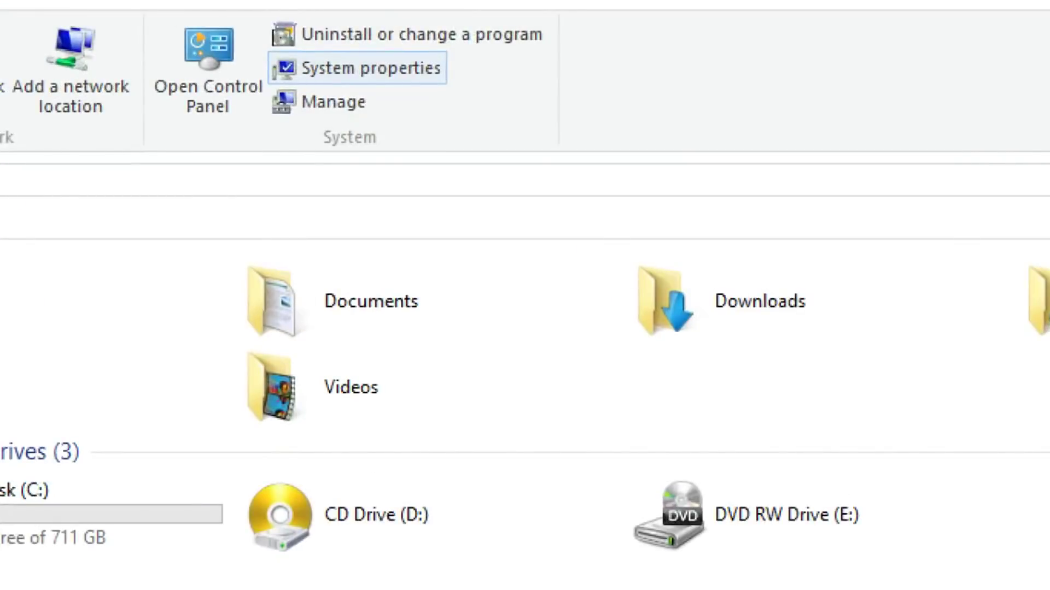
click(399, 67)
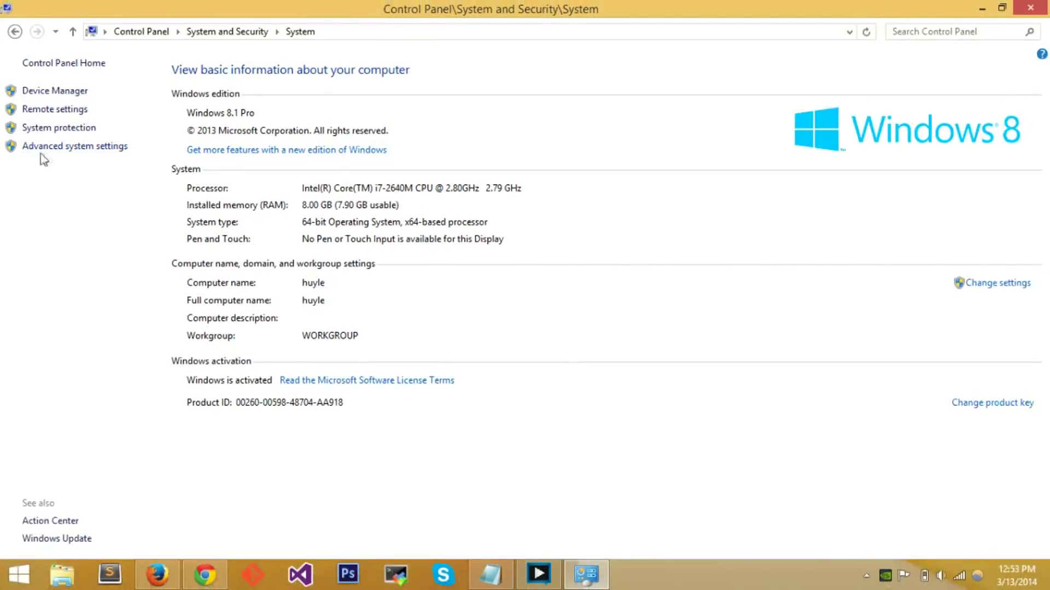
click(55, 148)
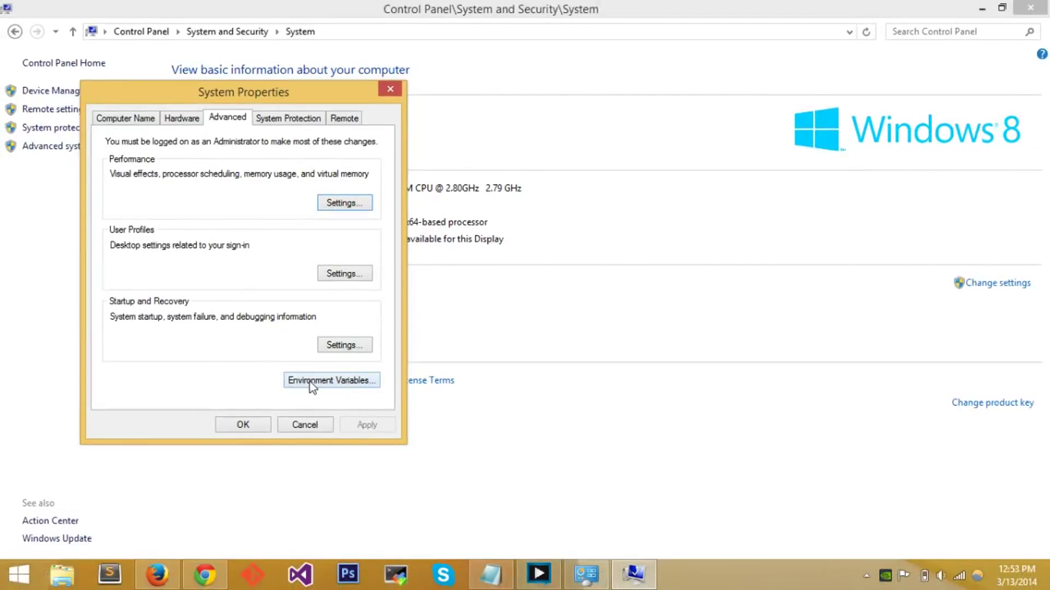
click(363, 383)
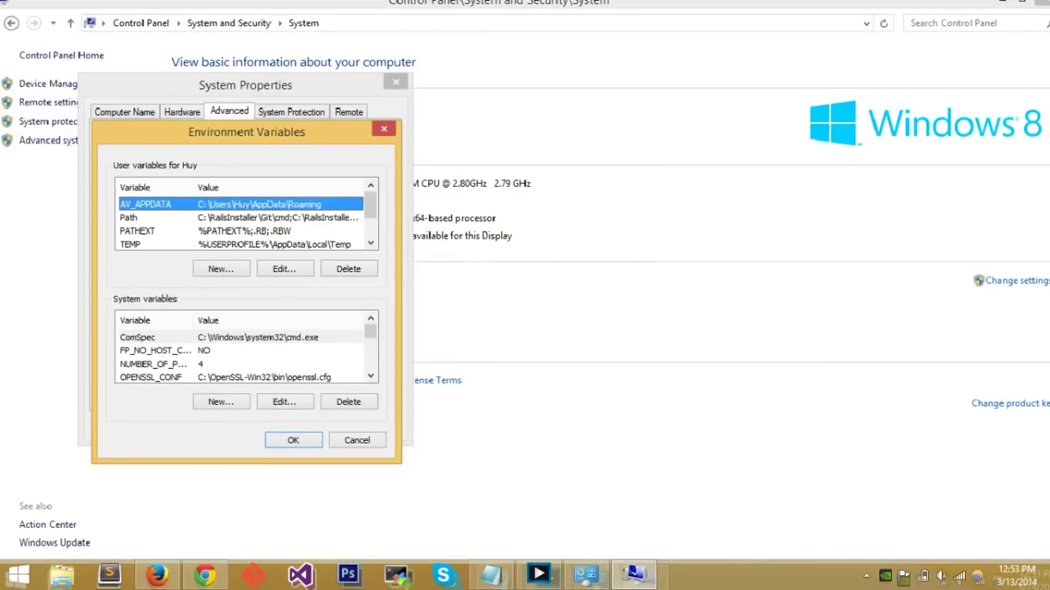
Edit the system Path variable and append ;C:\ to the end of its existing value
drag(361, 334, 360, 345)
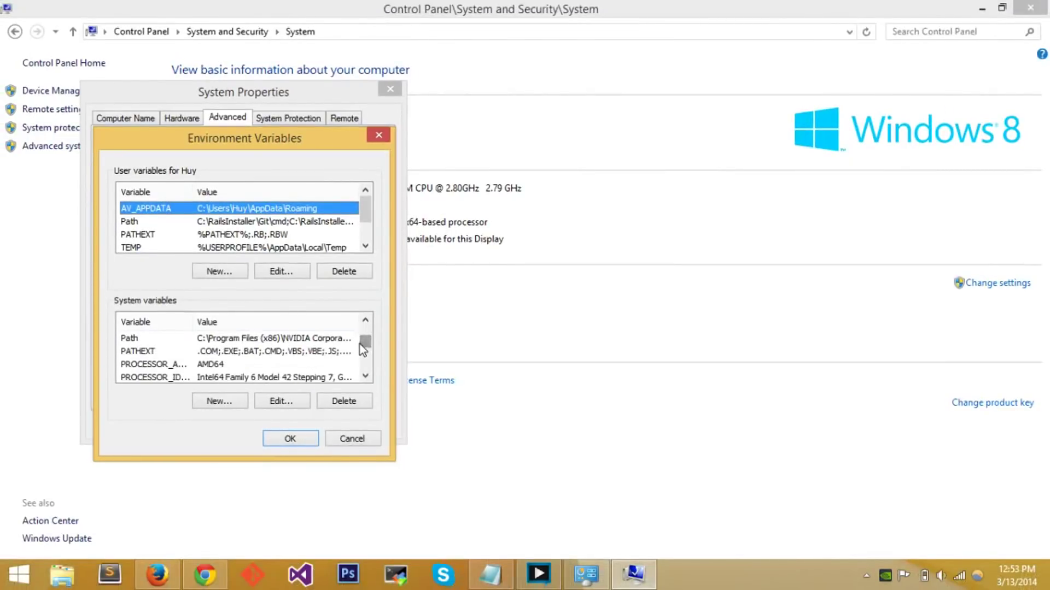
click(274, 340)
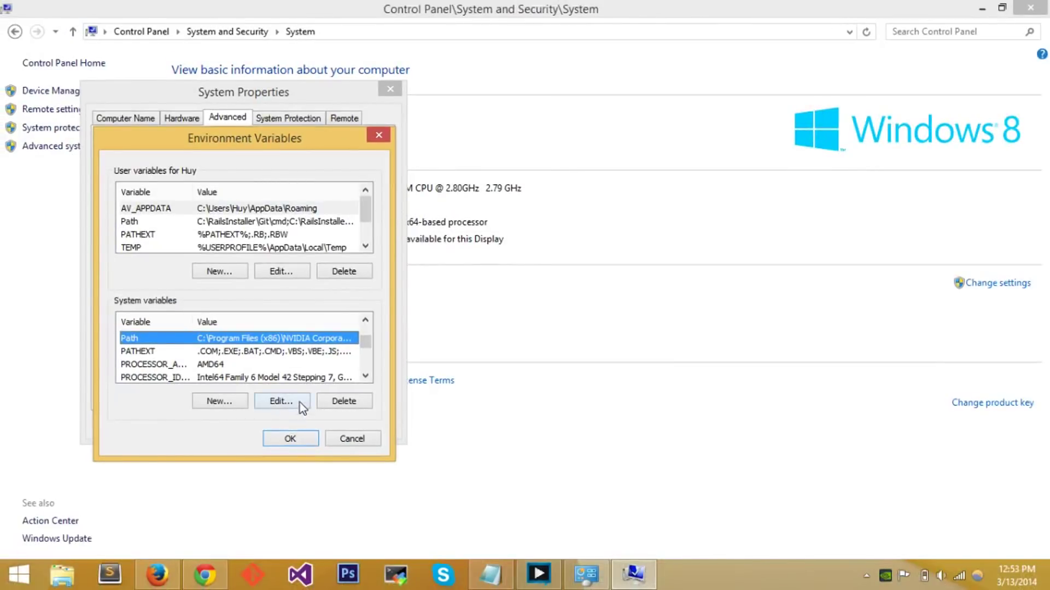
click(300, 403)
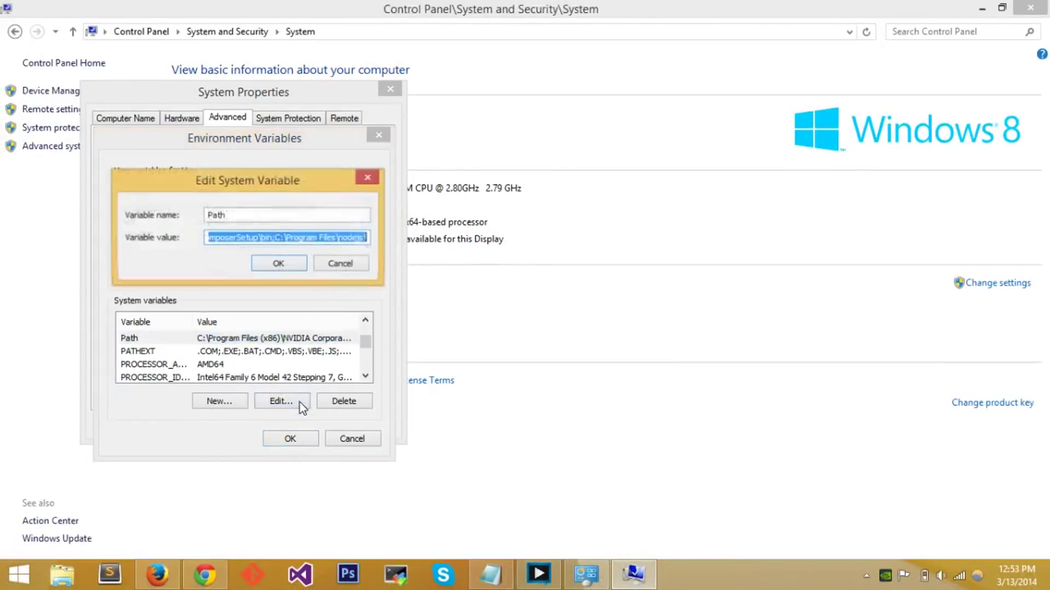
key(End)
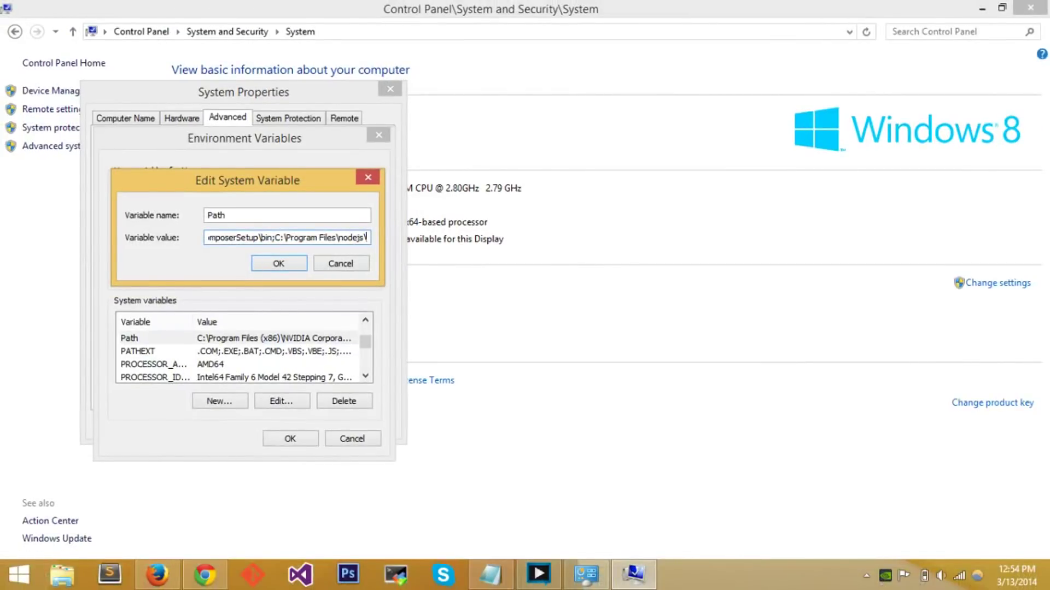
text(;)
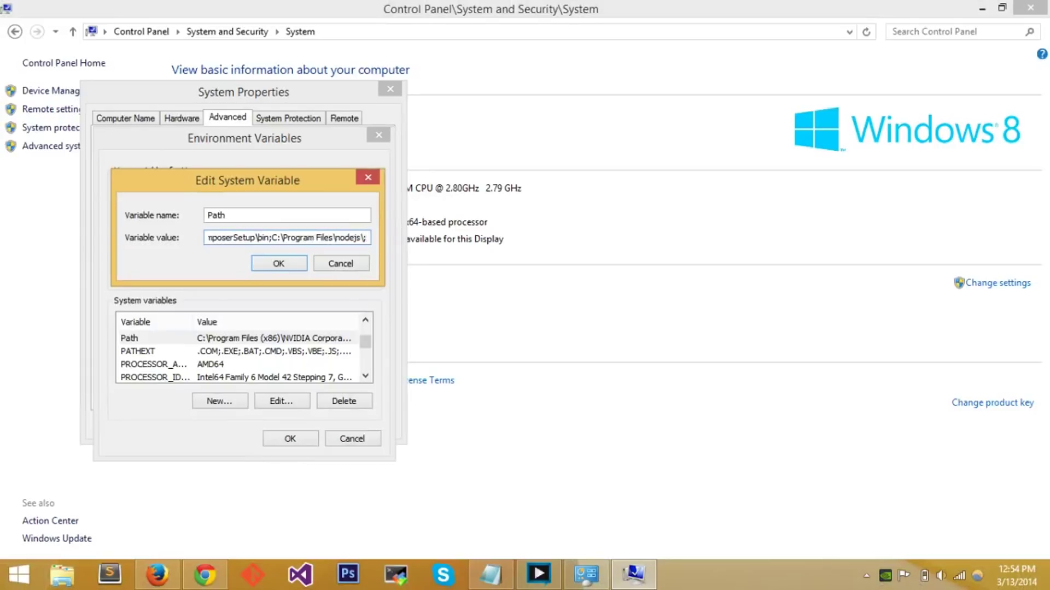
text(C:)
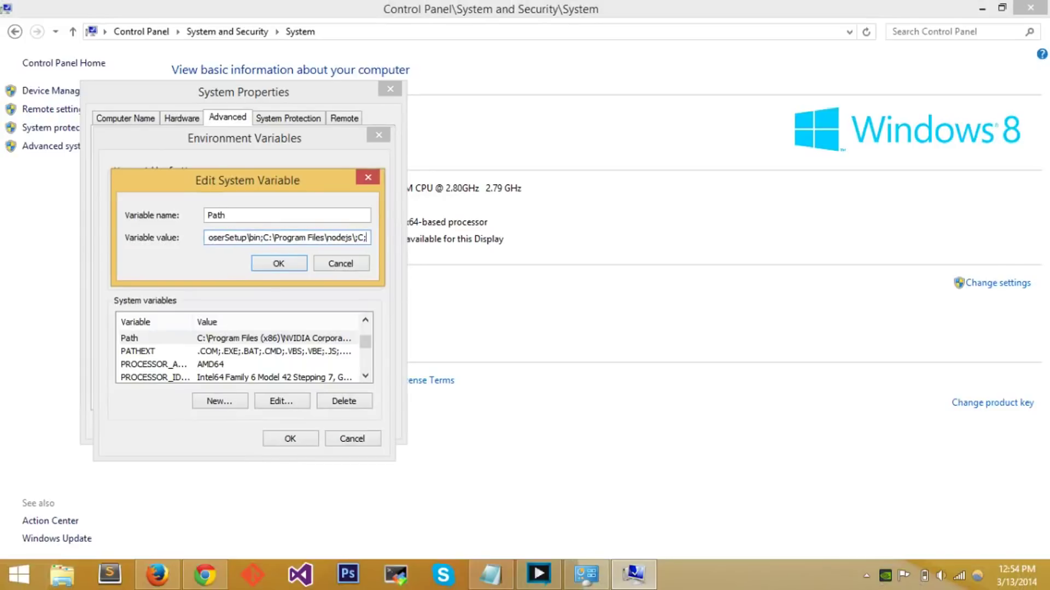
key(BackSpace)
text(:\)
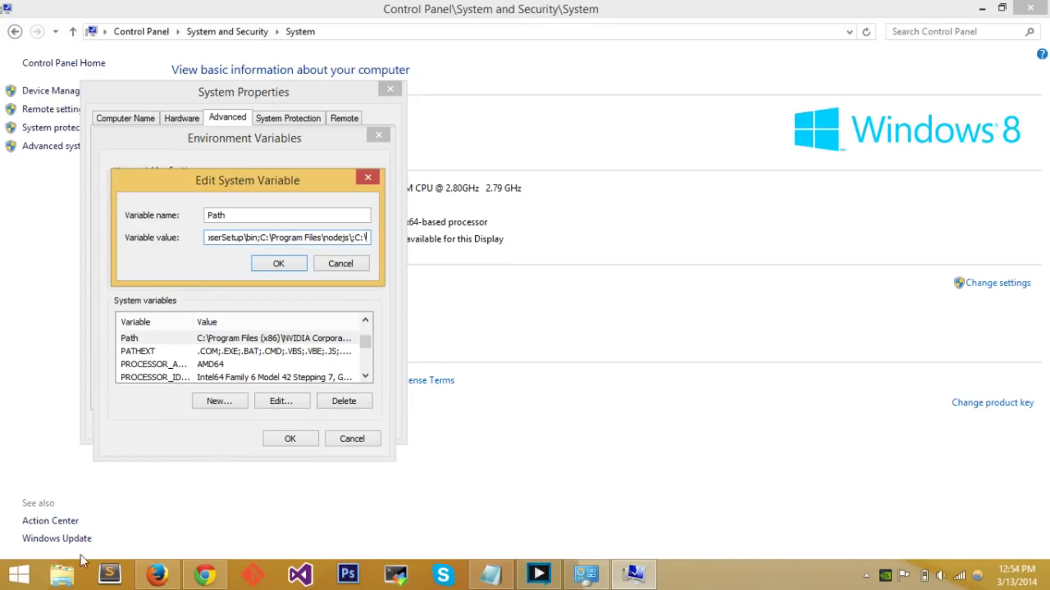
Locate the cygwin64 folder on Local Disk (C:) in File Explorer, keeping the variable's edit dialog visible
click(74, 577)
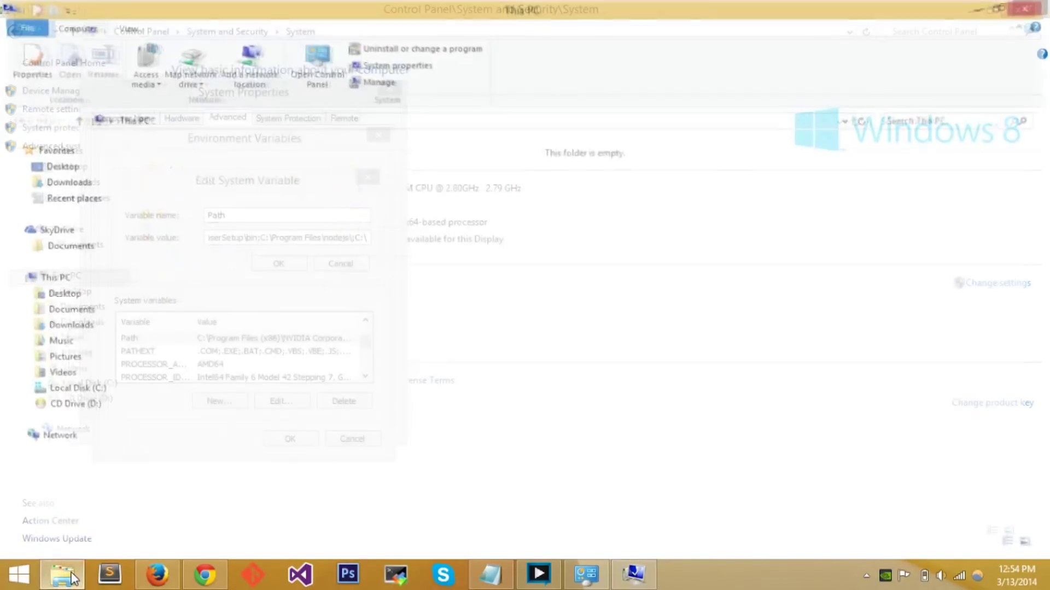
drag(507, 8, 711, 20)
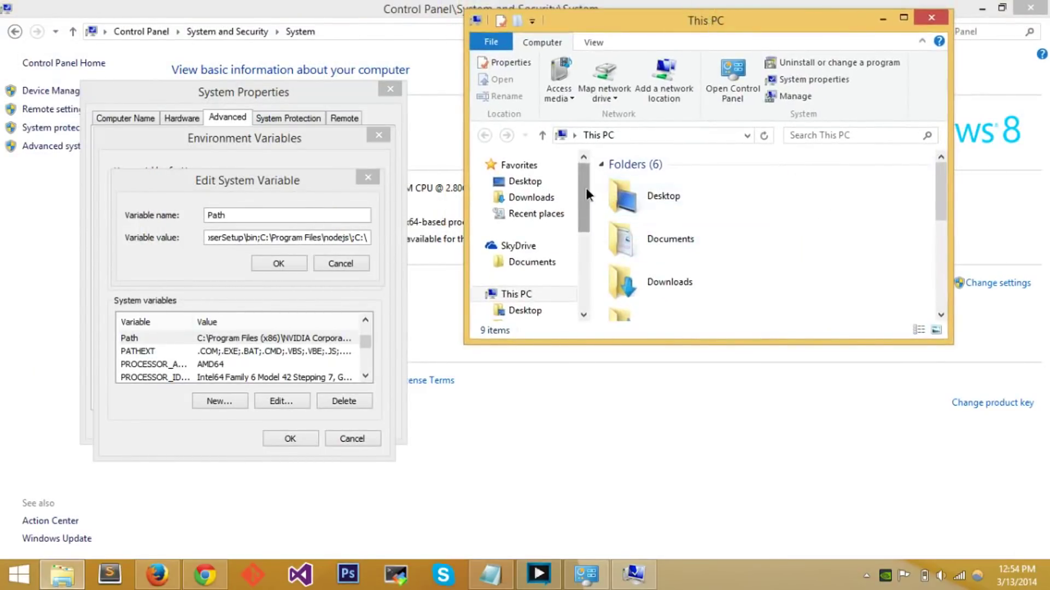
drag(585, 188, 585, 264)
click(533, 239)
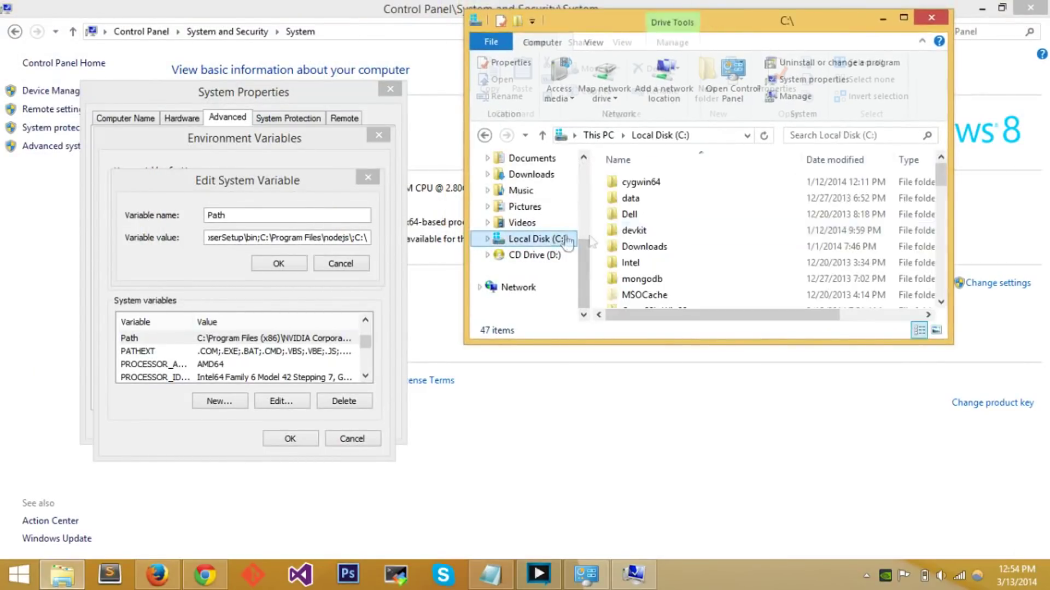
click(681, 186)
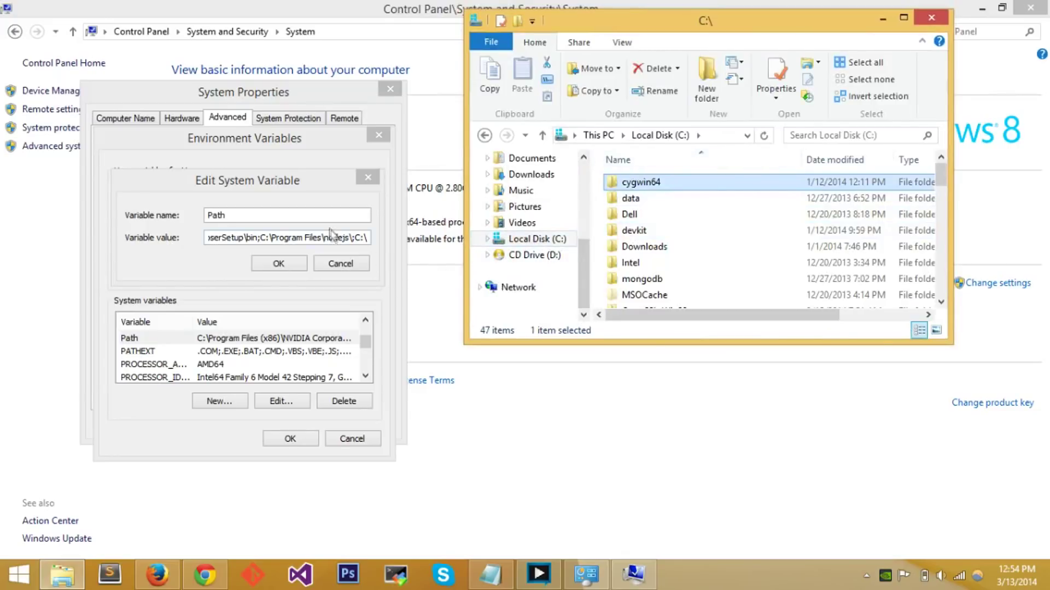
Complete the new Path entry with cygwin64\bin and accept the changes through the environment variables and system properties
click(366, 237)
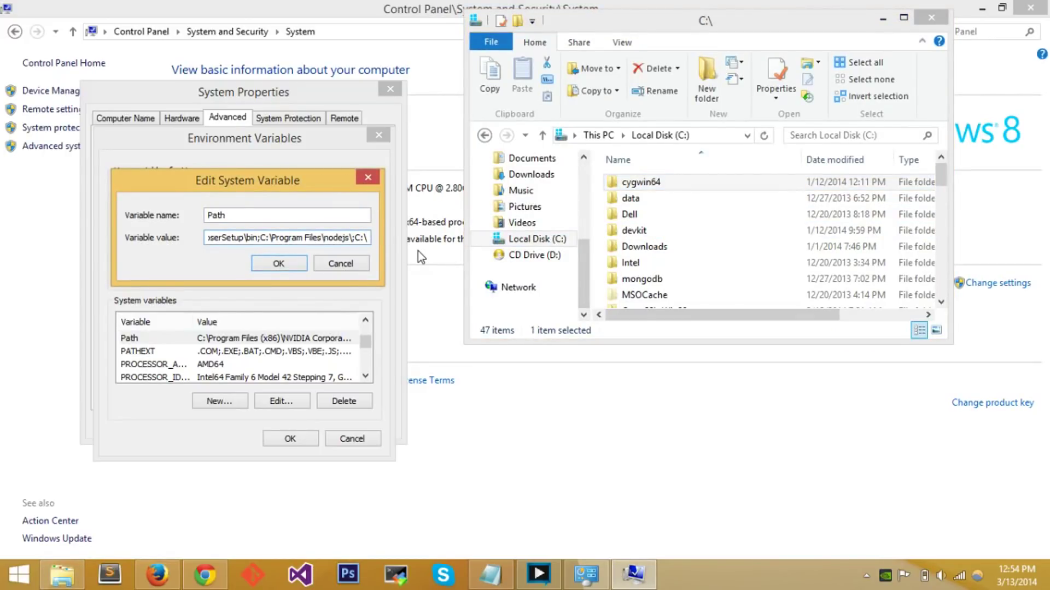
text(;C:\)
text(cygwin)
text(64)
text(in)
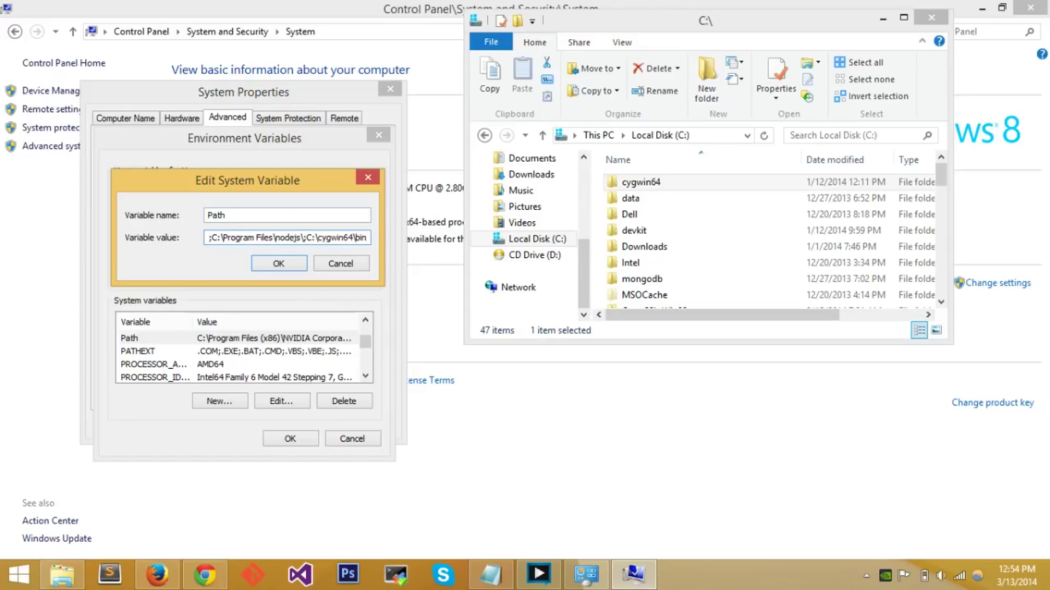
text(;)
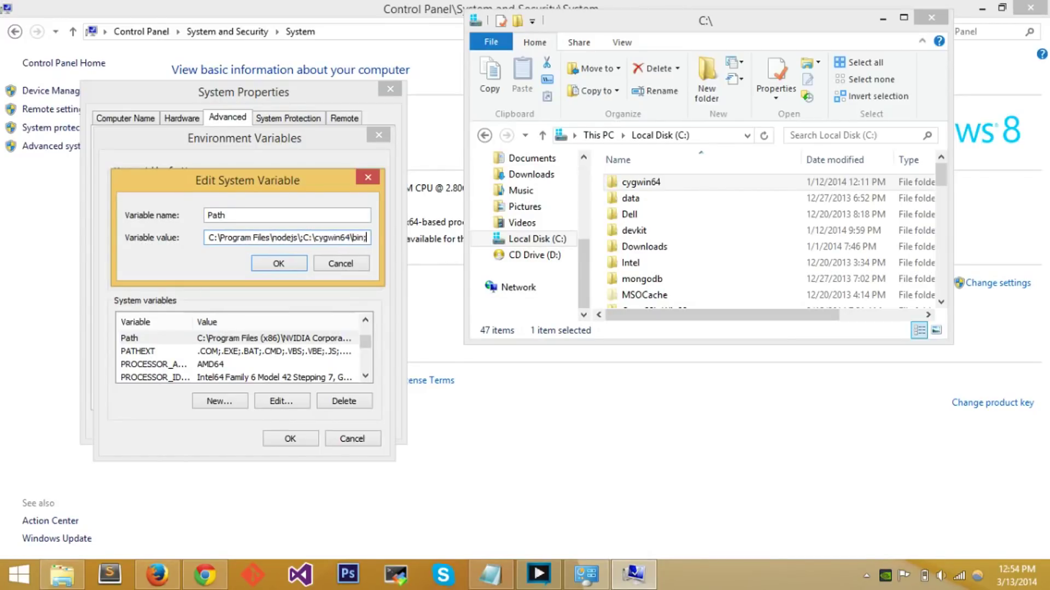
key(BackSpace)
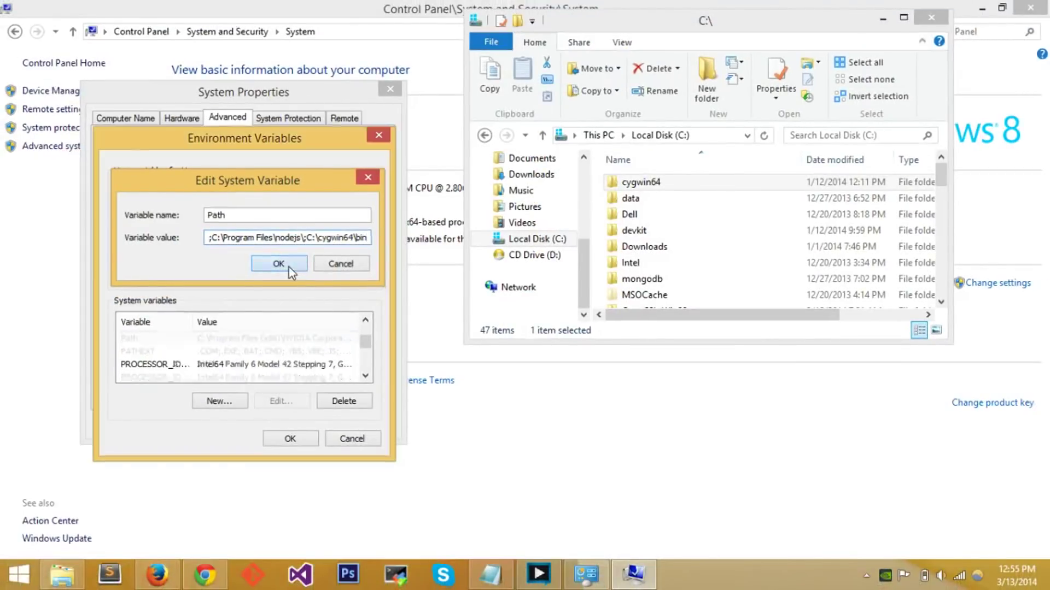
click(226, 285)
click(285, 439)
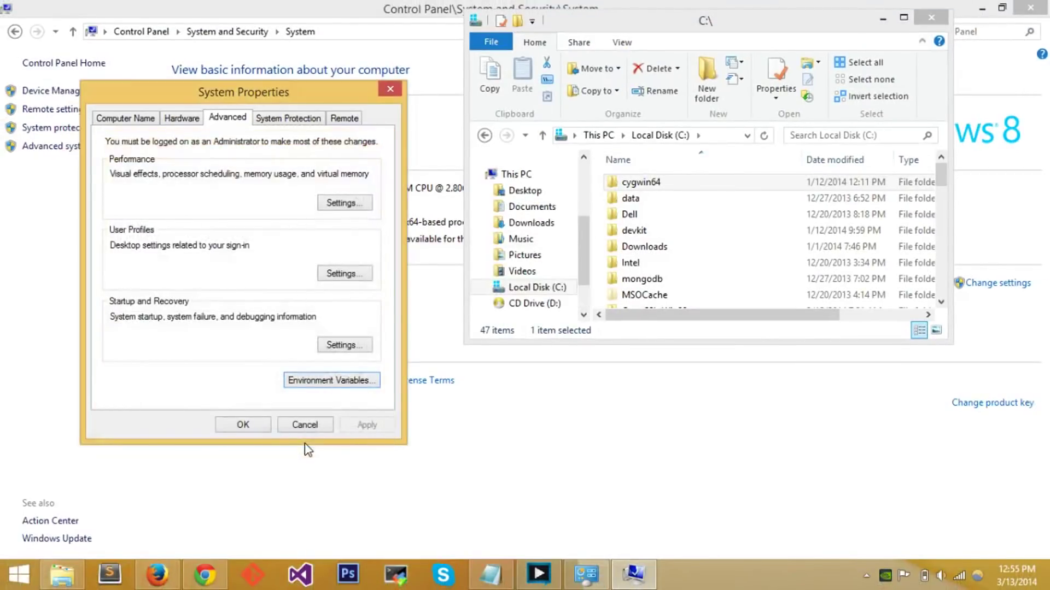
click(249, 429)
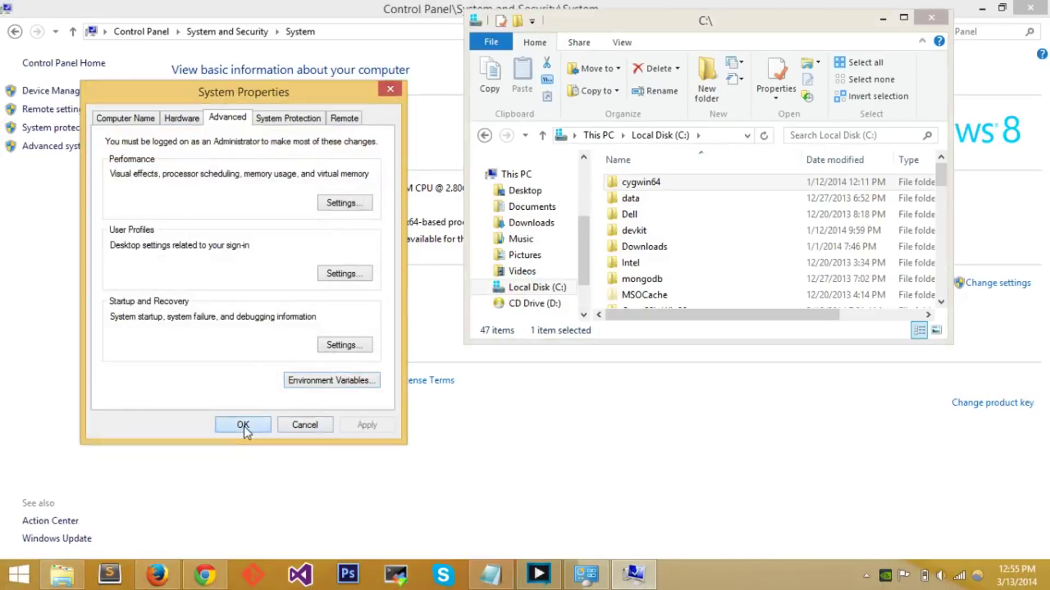
Search Windows for cmd, open Command Prompt and list the home folder's contents with ls
mouse_move(1047, 3)
click(1012, 162)
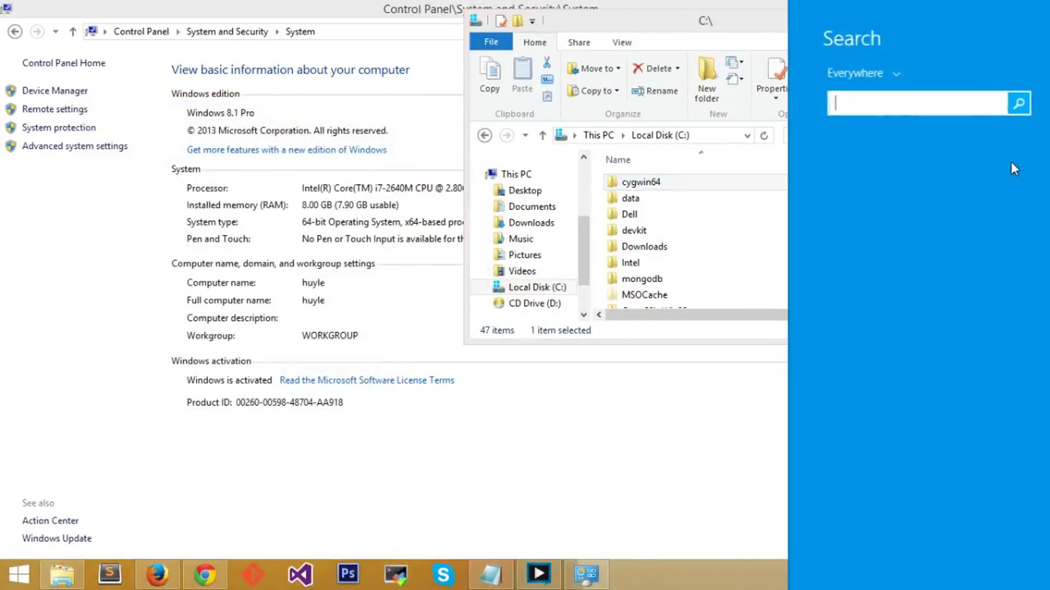
text(cmd)
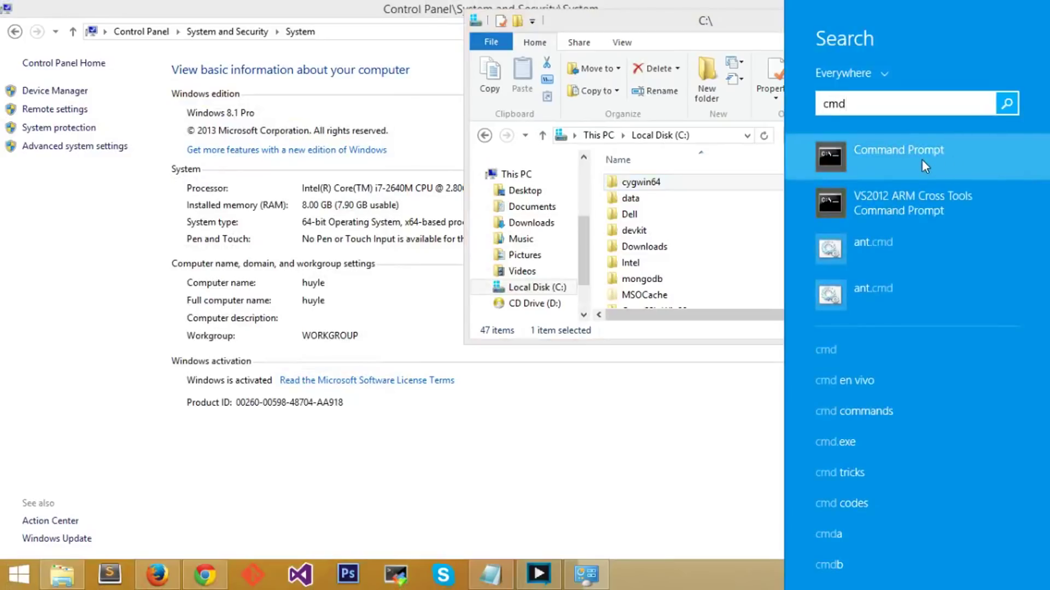
click(922, 159)
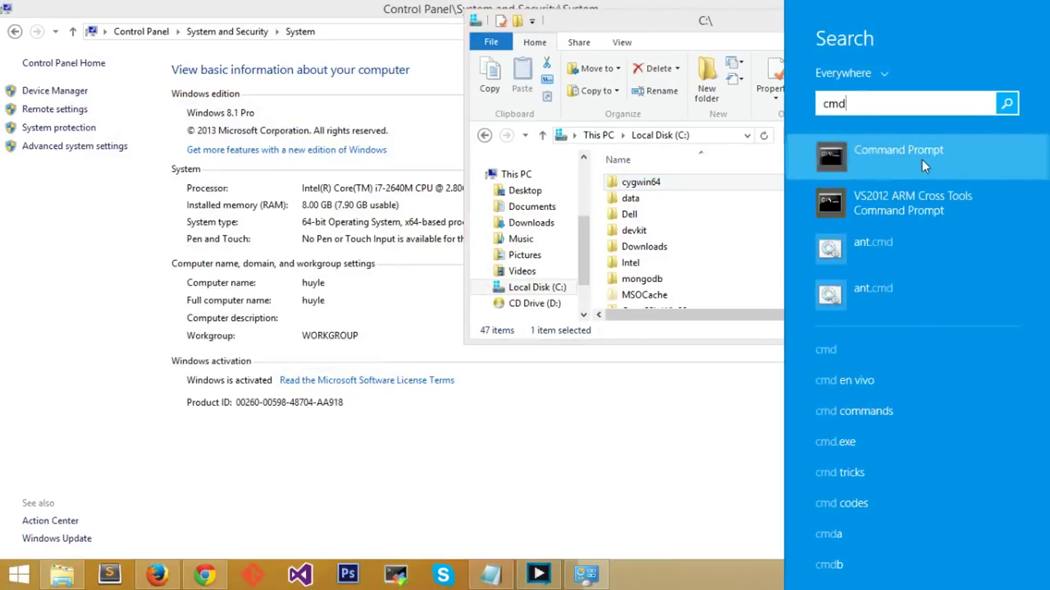
text(ls)
key(Return)
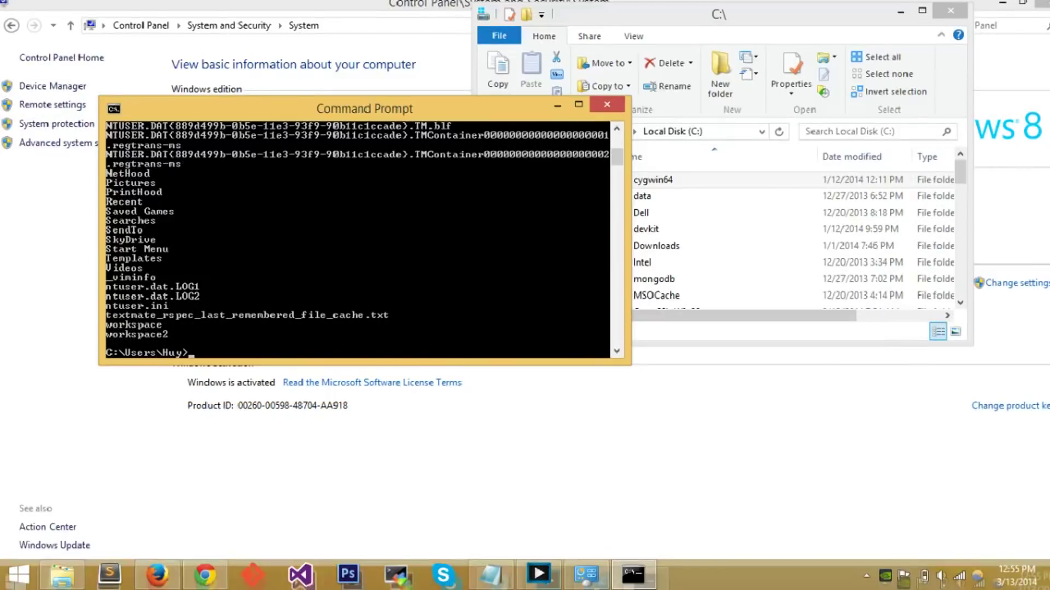
Change the working directory to the Desktop folder with cd Desktop
text(cd )
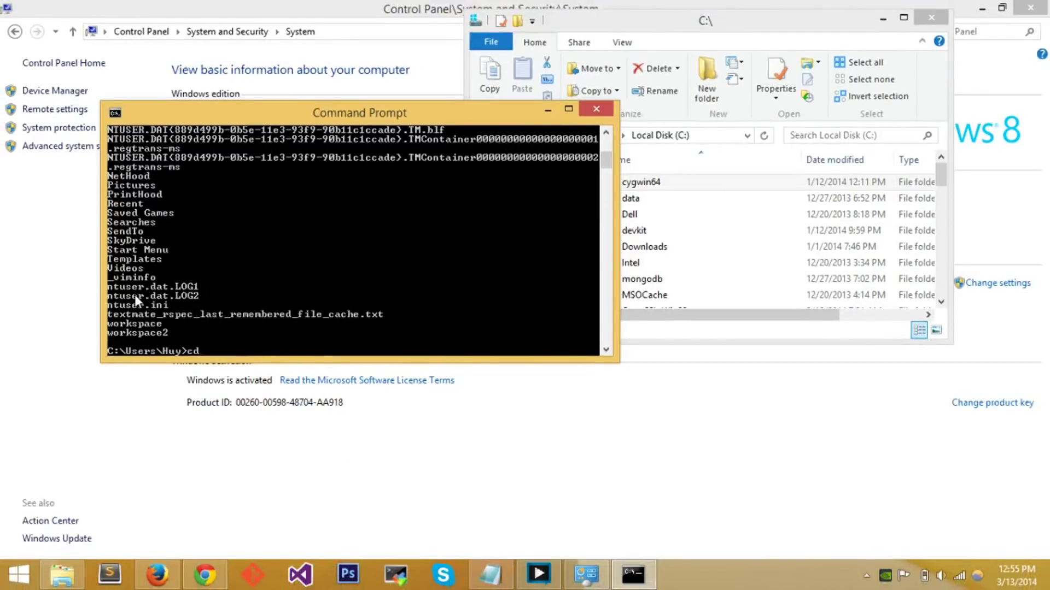
text(Projec)
text(t)
key(Tab)
key(BackSpace)
key(BackSpace)
key(BackSpace)
key(BackSpace)
key(BackSpace)
key(BackSpace)
key(BackSpace)
key(BackSpace)
key(BackSpace)
key(BackSpace)
key(BackSpace)
key(BackSpace)
key(BackSpace)
key(BackSpace)
key(BackSpace)
text(Desktop)
key(Return)
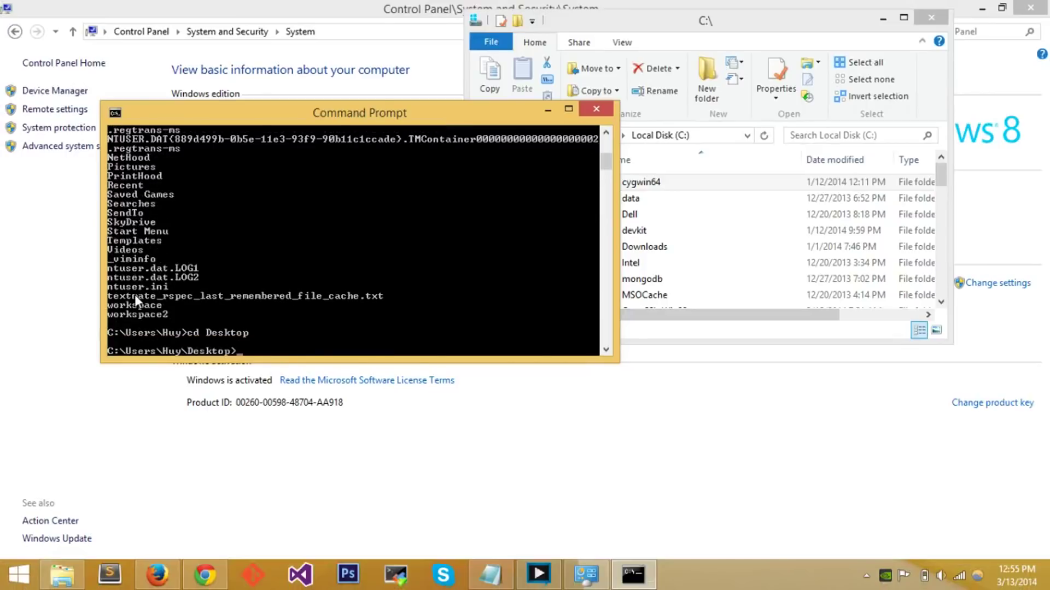
List the Desktop folder's contents with ls and ls -l, look through the detailed listing and close Command Prompt
text(ls)
key(Return)
text(ls -l)
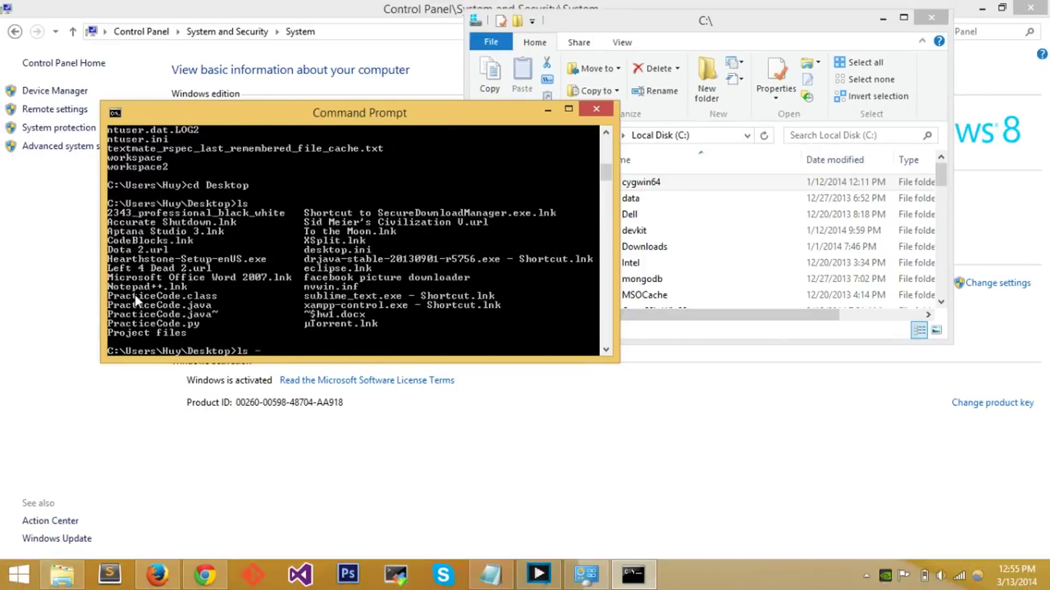
key(Return)
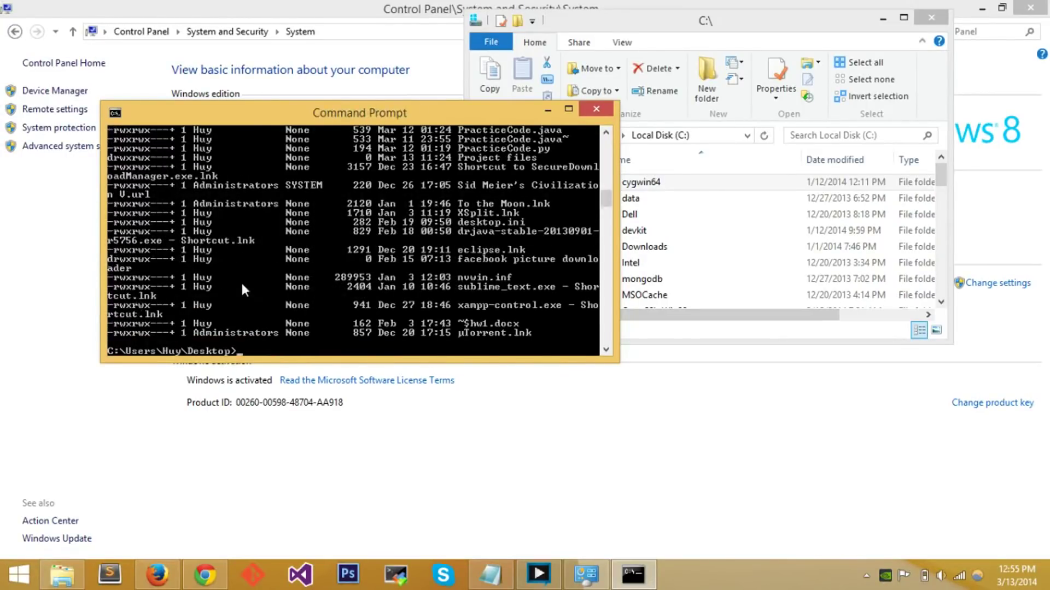
scroll(243, 290, up, 16)
scroll(243, 290, down, 20)
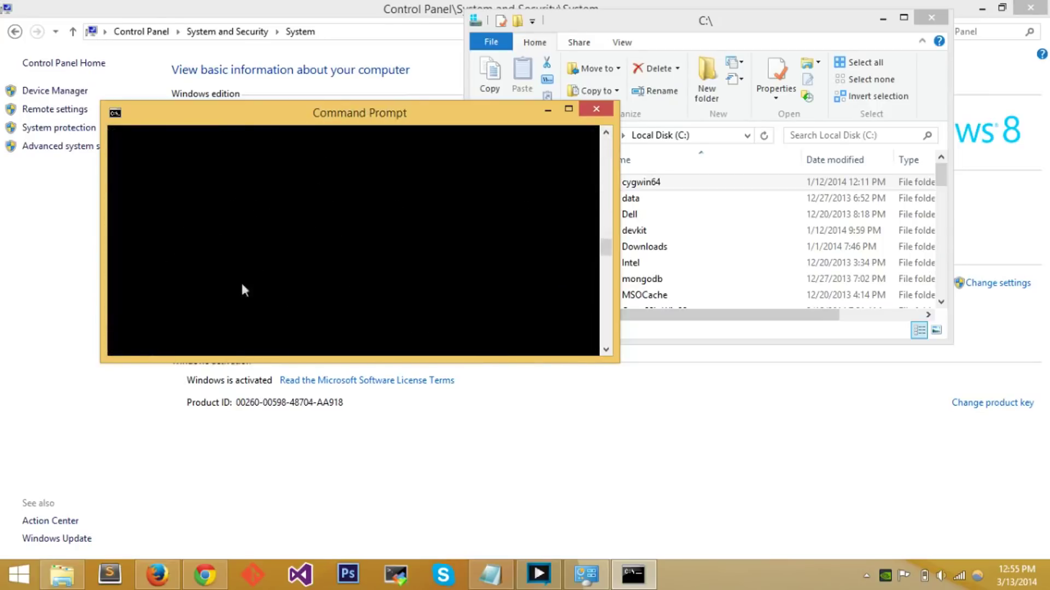
scroll(244, 290, up, 5)
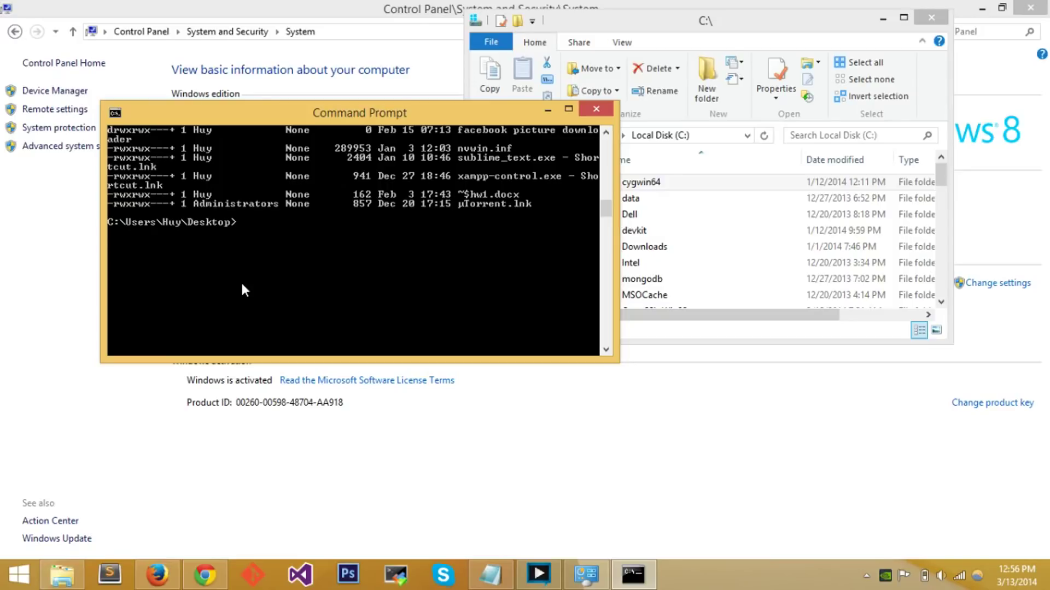
click(596, 109)
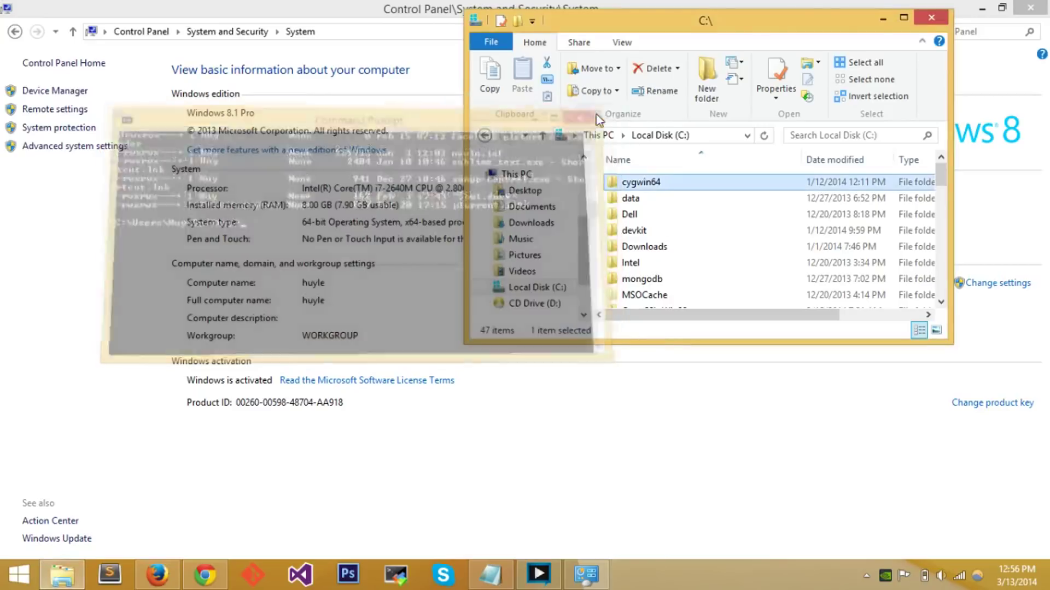